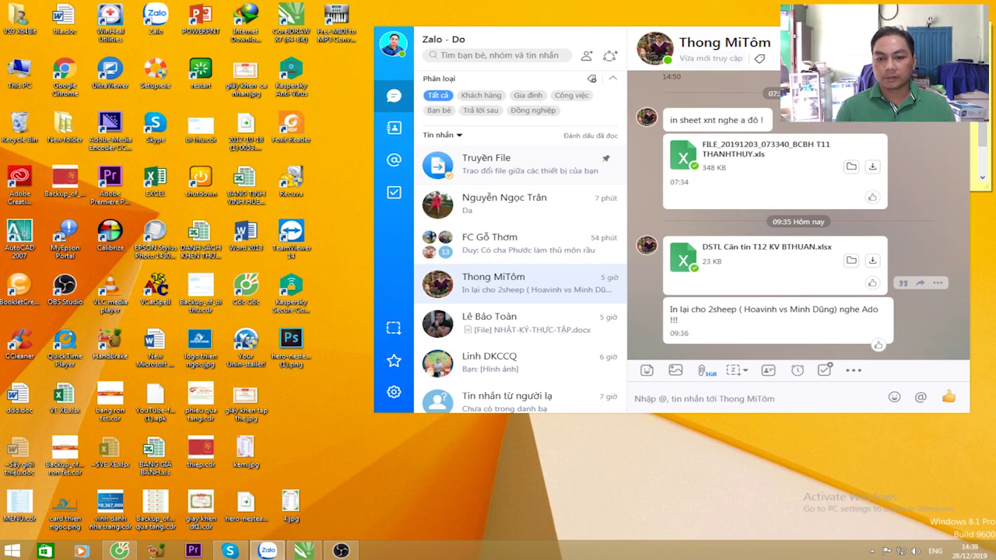
Open the DSTL Cân tin T12 KV BTHUAN.xlsx attachment from the Zalo chat in Excel.
{"action": "left_click", "coordinate": [683, 259]}
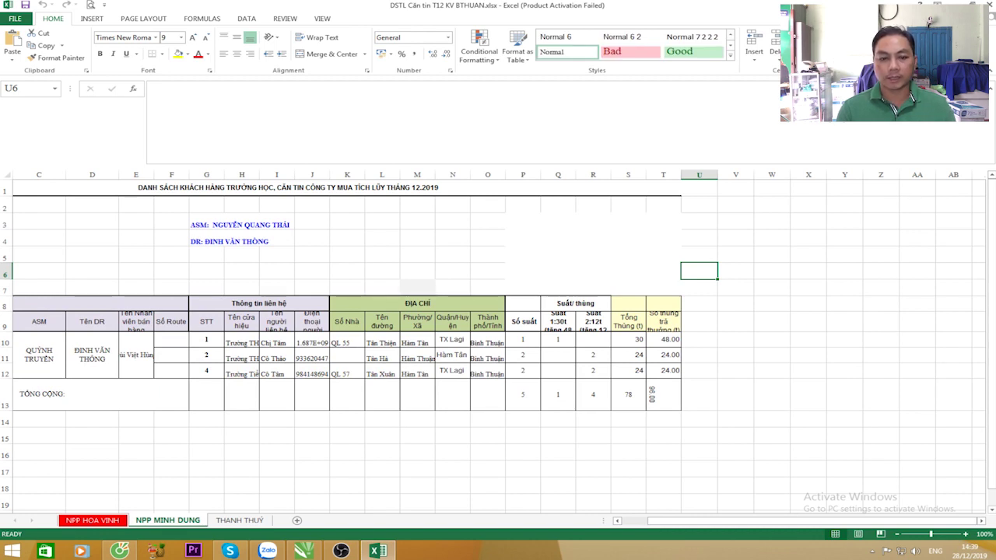
Dismiss the activation prompt and set the worksheet paper size to A4, after briefly trying Letter.
{"action": "key", "text": "Escape"}
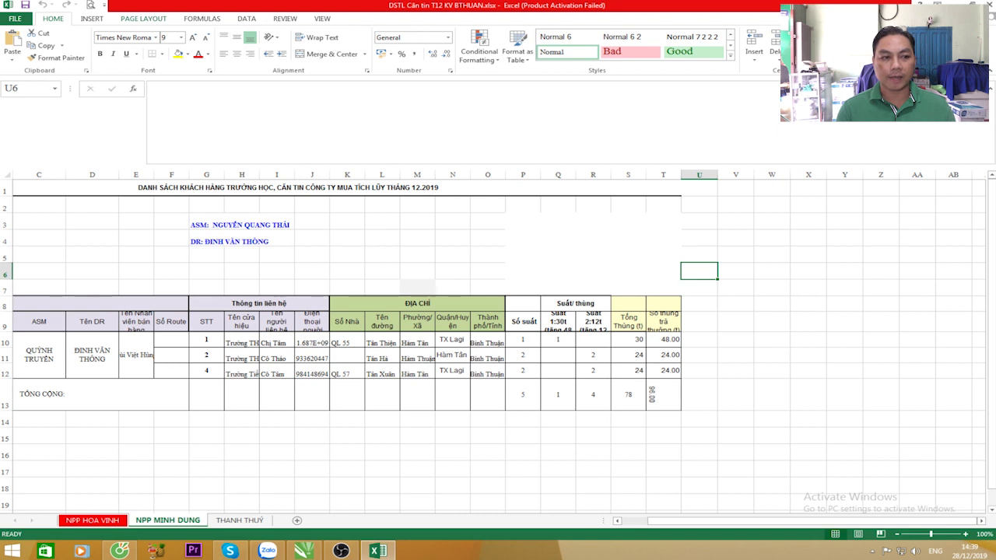
{"action": "key", "text": "alt+p"}
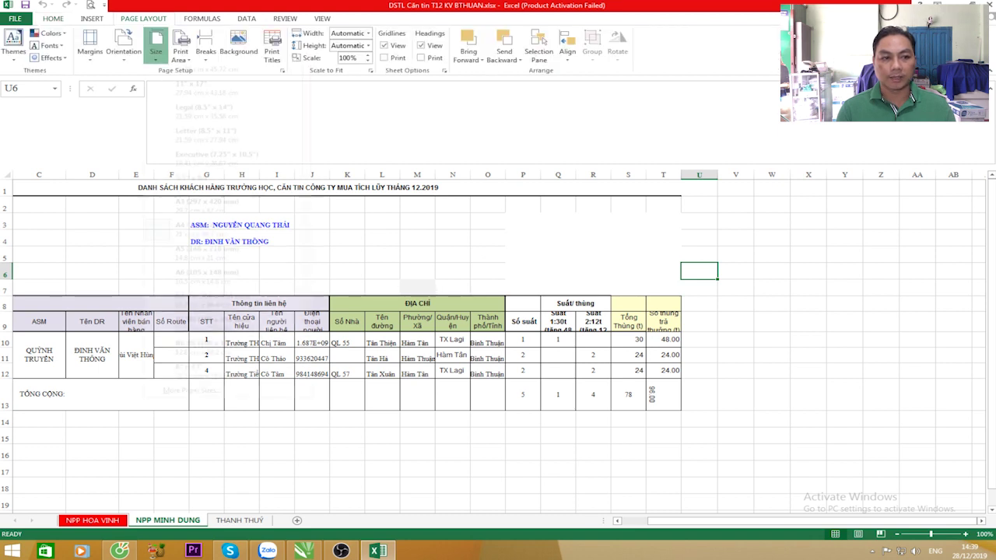
{"action": "left_click", "coordinate": [156, 47]}
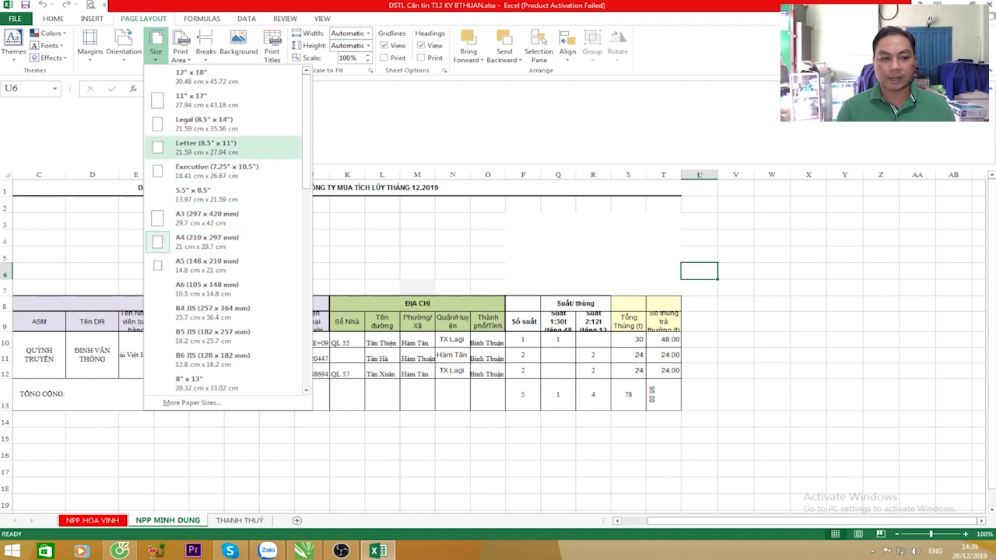
{"action": "left_click", "coordinate": [206, 147]}
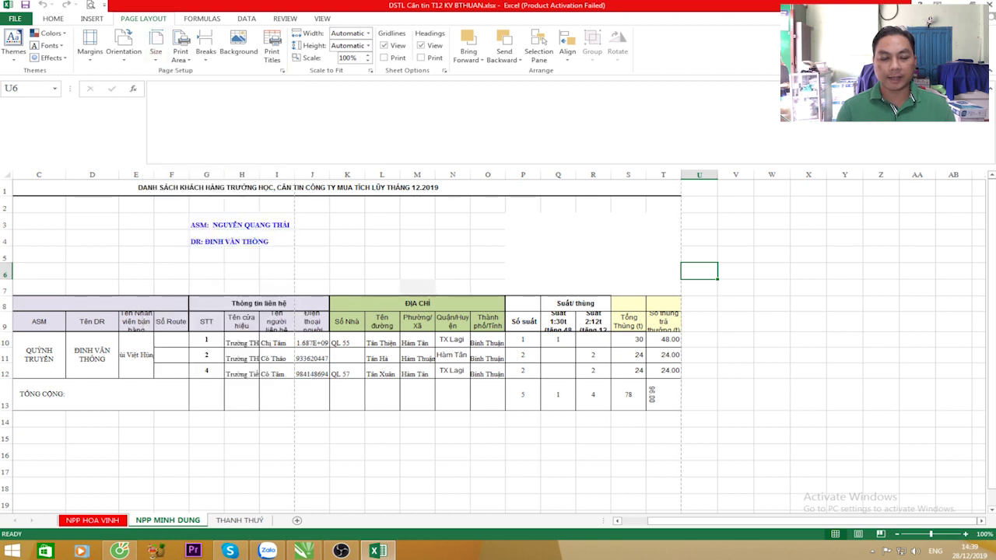
{"action": "left_click", "coordinate": [156, 48]}
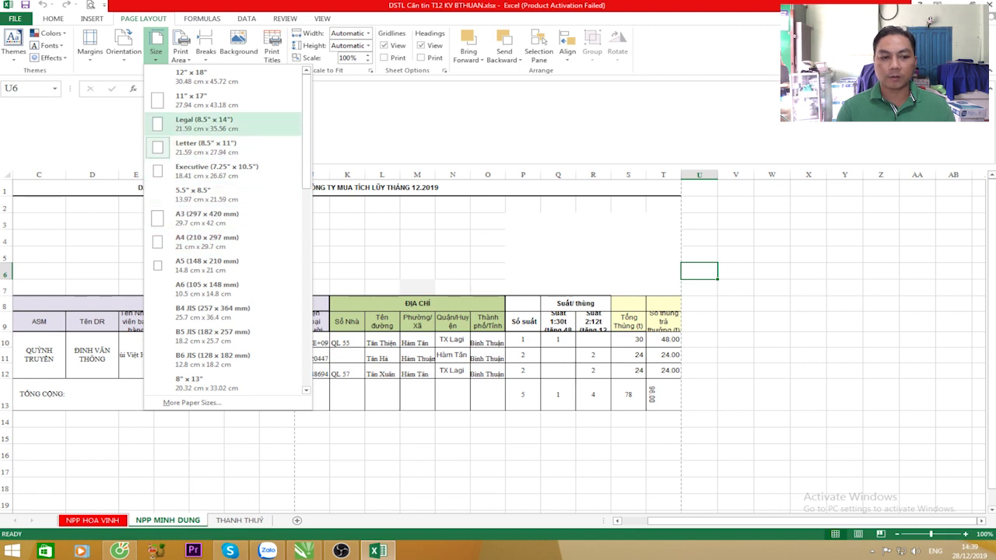
{"action": "left_click", "coordinate": [206, 241]}
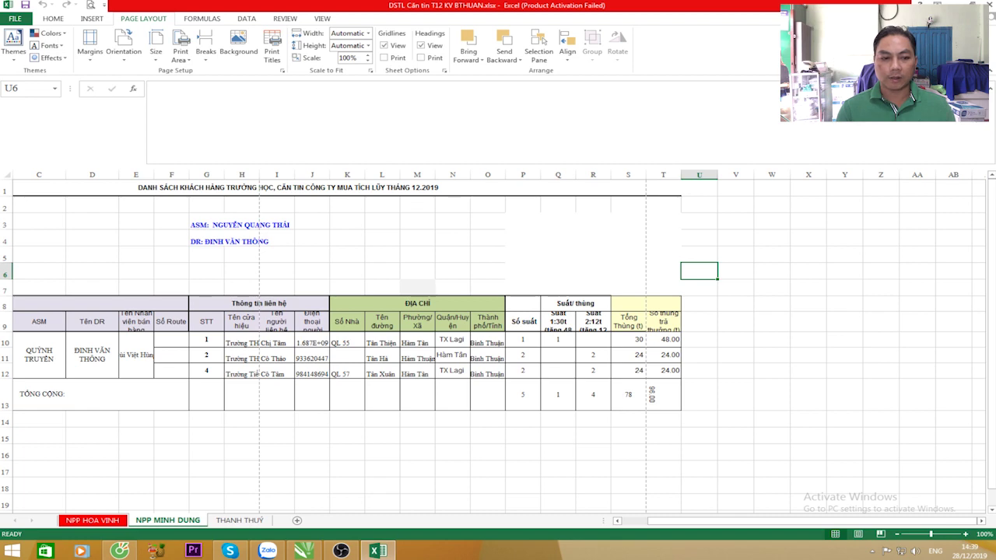
{"action": "scroll", "coordinate": [498, 311], "scroll_direction": "down", "scroll_amount": 3}
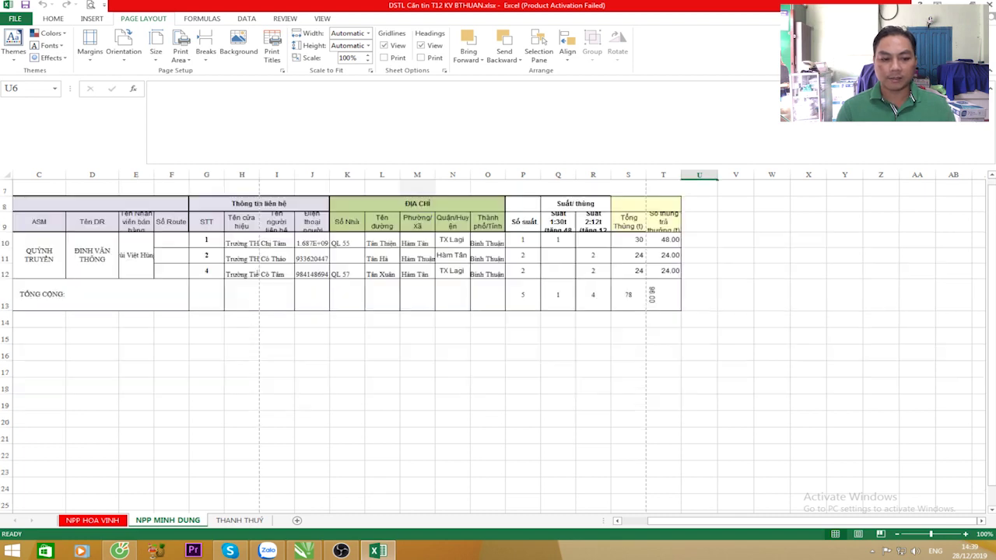
{"action": "scroll", "coordinate": [498, 312], "scroll_direction": "up", "scroll_amount": 3}
{"action": "scroll", "coordinate": [498, 342], "scroll_direction": "down", "scroll_amount": 7}
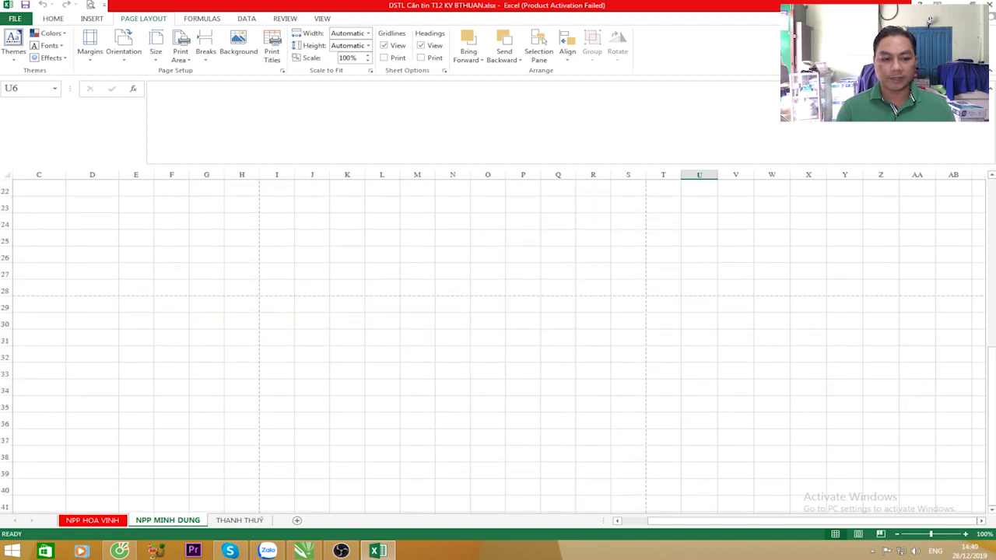
{"action": "scroll", "coordinate": [498, 342], "scroll_direction": "up", "scroll_amount": 4}
{"action": "scroll", "coordinate": [498, 342], "scroll_direction": "up", "scroll_amount": 1}
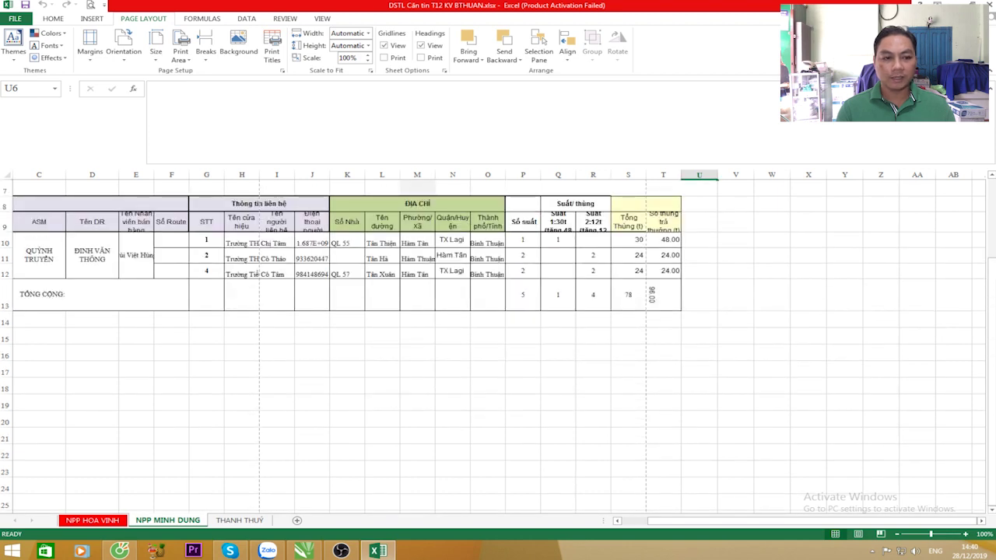
{"action": "scroll", "coordinate": [498, 342], "scroll_direction": "down", "scroll_amount": 1}
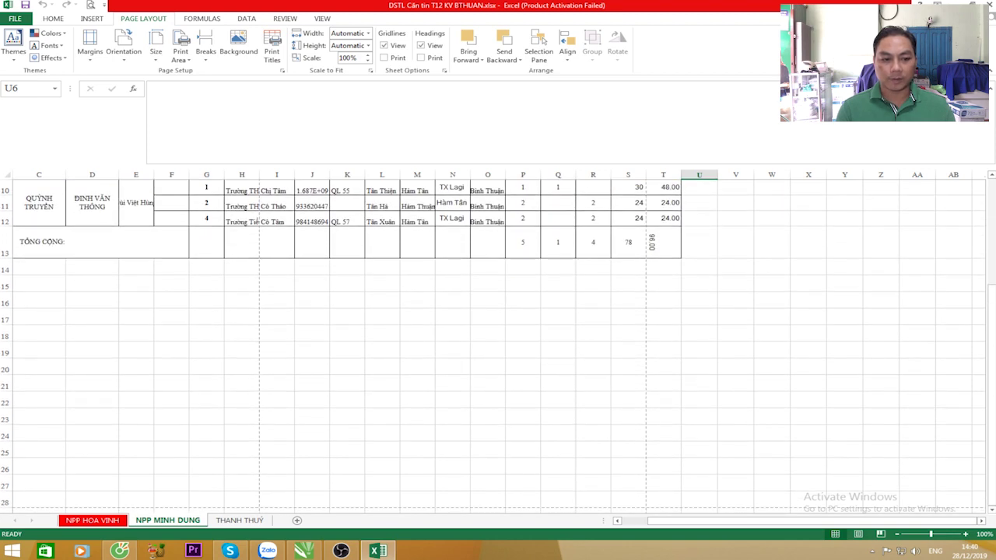
{"action": "scroll", "coordinate": [498, 342], "scroll_direction": "down", "scroll_amount": 1}
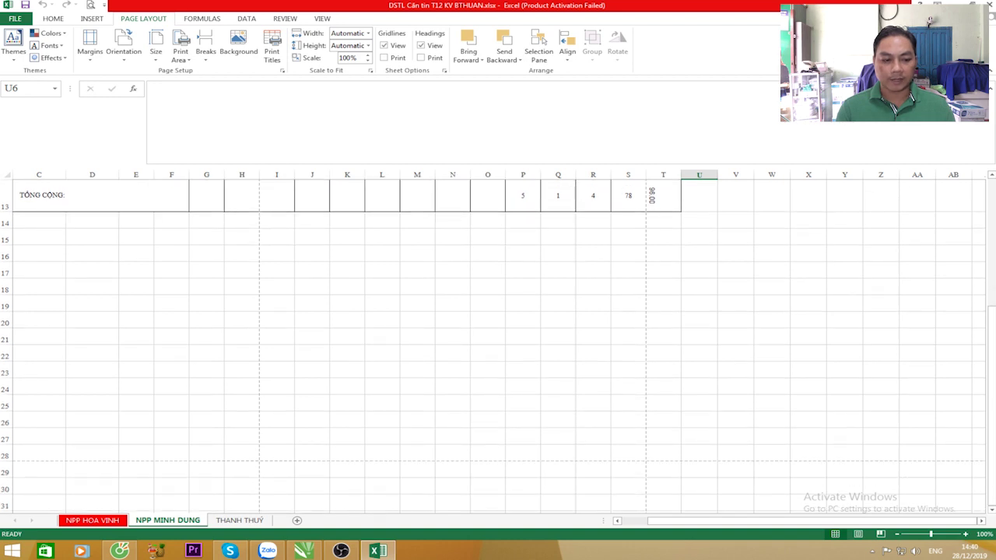
{"action": "scroll", "coordinate": [497, 342], "scroll_direction": "up", "scroll_amount": 4}
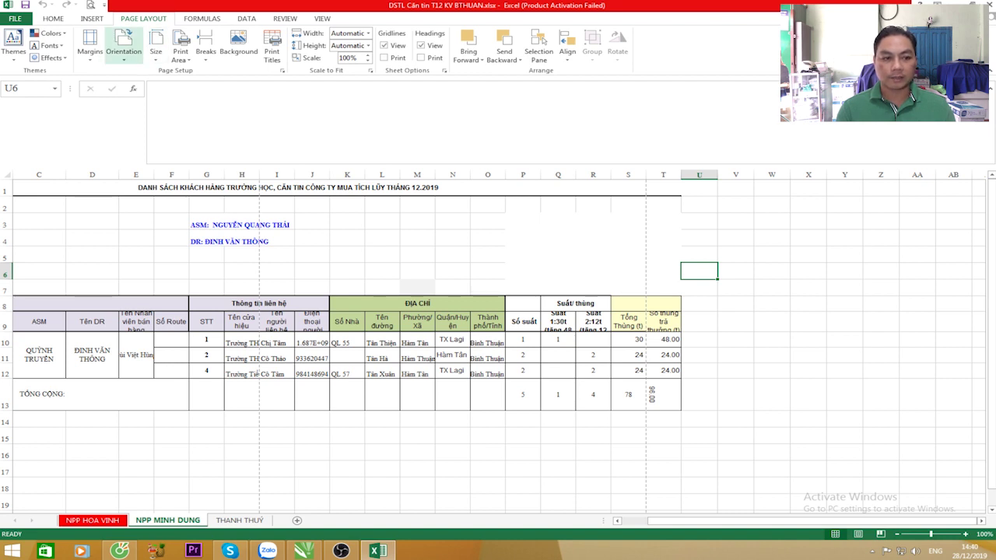
Switch the page orientation to landscape and bring up the print preview.
{"action": "left_click", "coordinate": [124, 47]}
{"action": "left_click", "coordinate": [140, 100]}
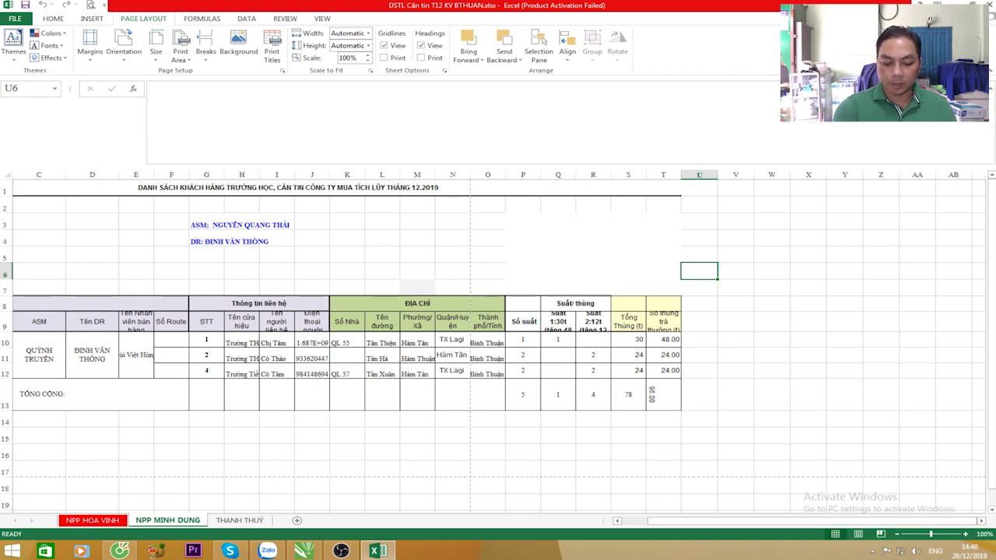
{"action": "key", "text": "ctrl+p"}
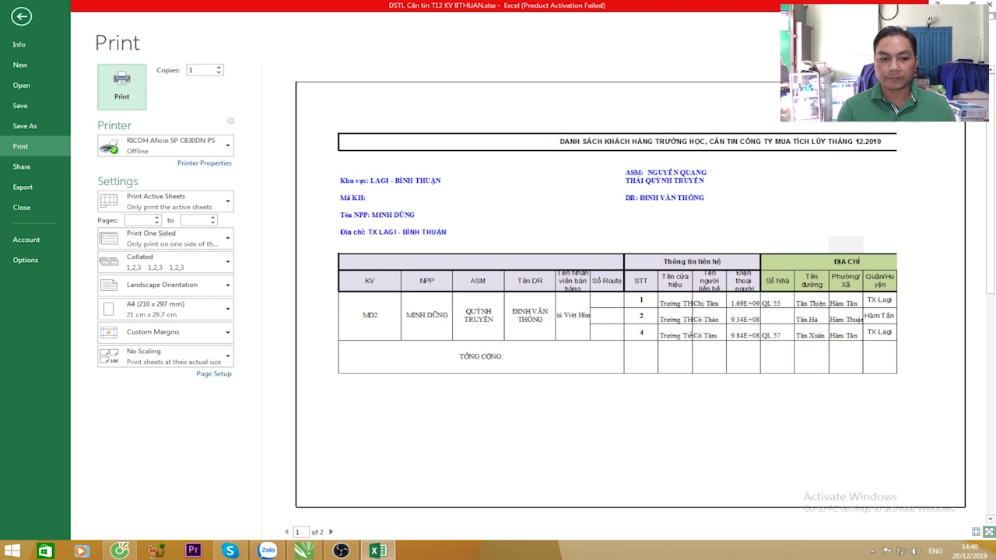
In Page Setup, set the left, right, top and bottom margins all to 0.
{"action": "scroll", "coordinate": [630, 296], "scroll_direction": "down", "scroll_amount": 1}
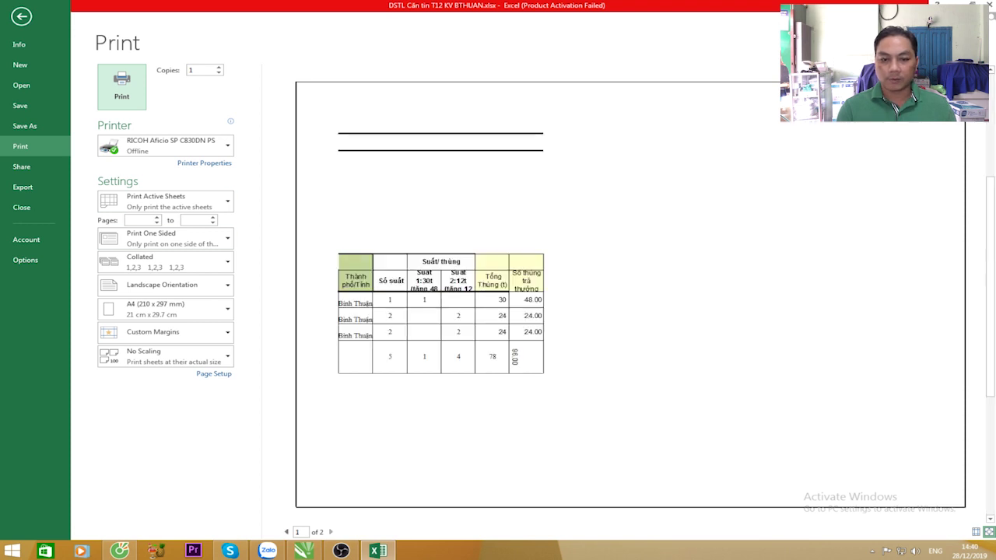
{"action": "scroll", "coordinate": [630, 296], "scroll_direction": "up", "scroll_amount": 1}
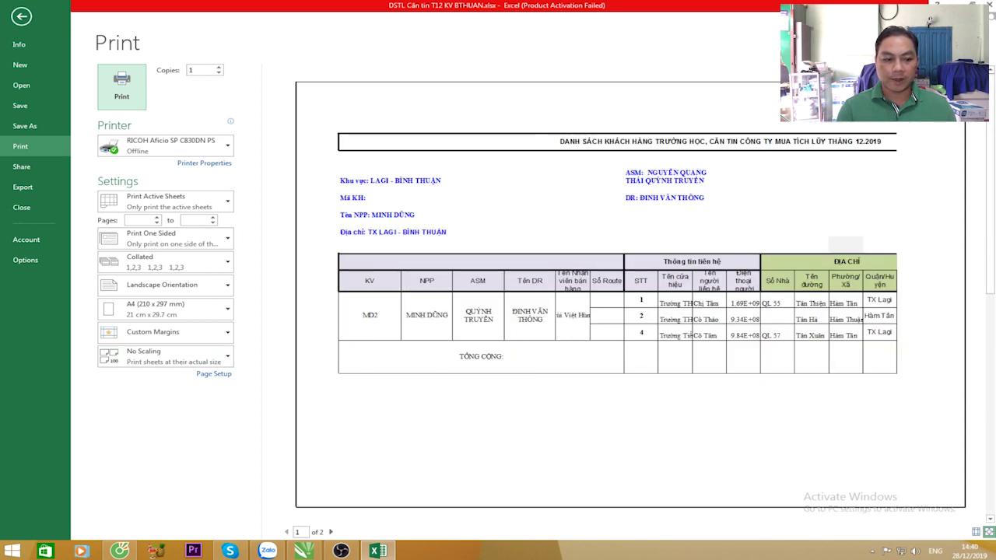
{"action": "left_click", "coordinate": [213, 374]}
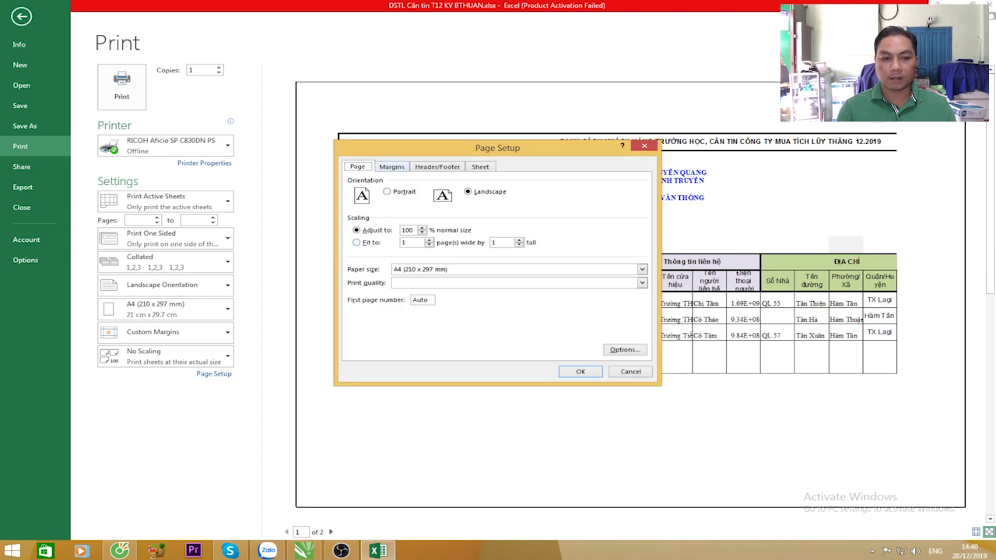
{"action": "key", "text": "ctrl+Tab"}
{"action": "left_click", "coordinate": [435, 241]}
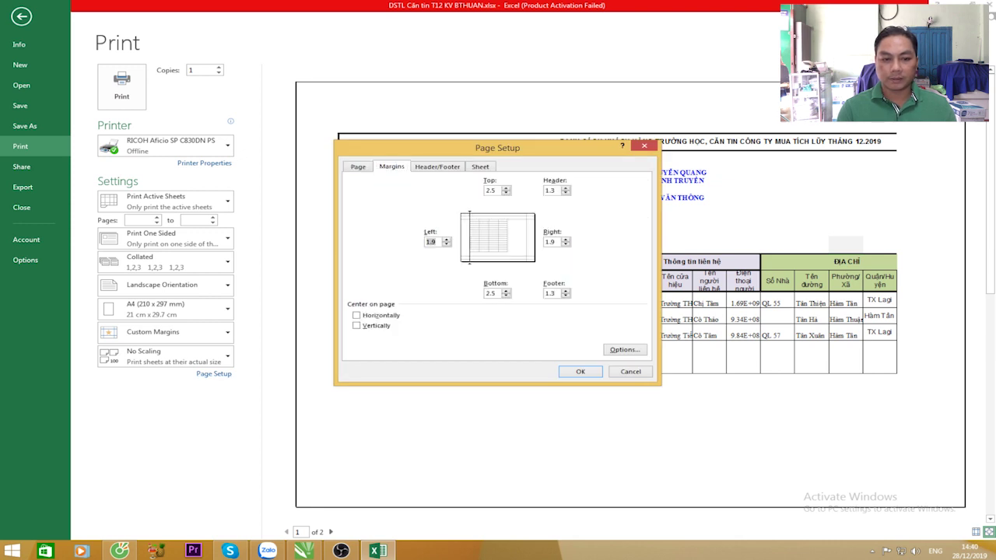
{"action": "type", "text": "0"}
{"action": "key", "text": "Tab"}
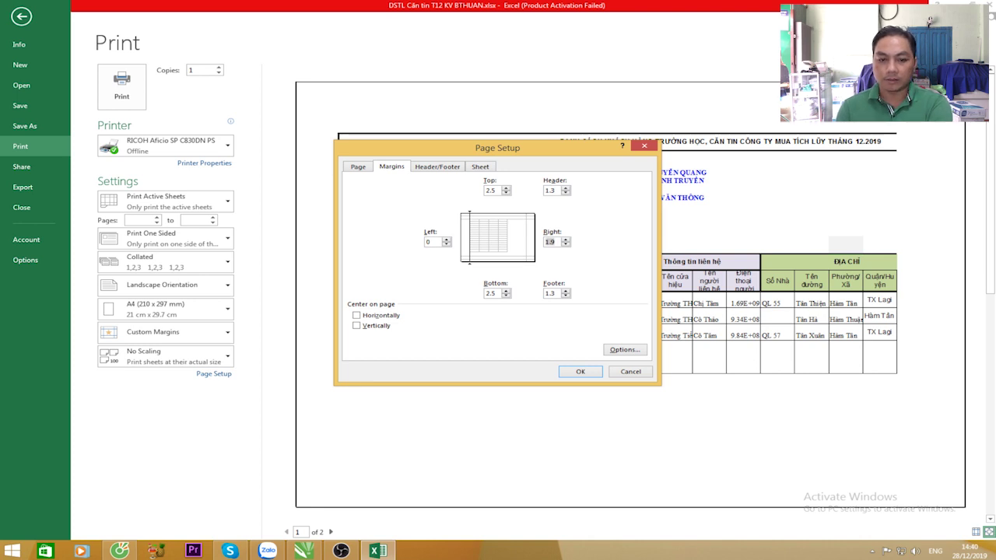
{"action": "type", "text": "0"}
{"action": "left_click", "coordinate": [490, 190]}
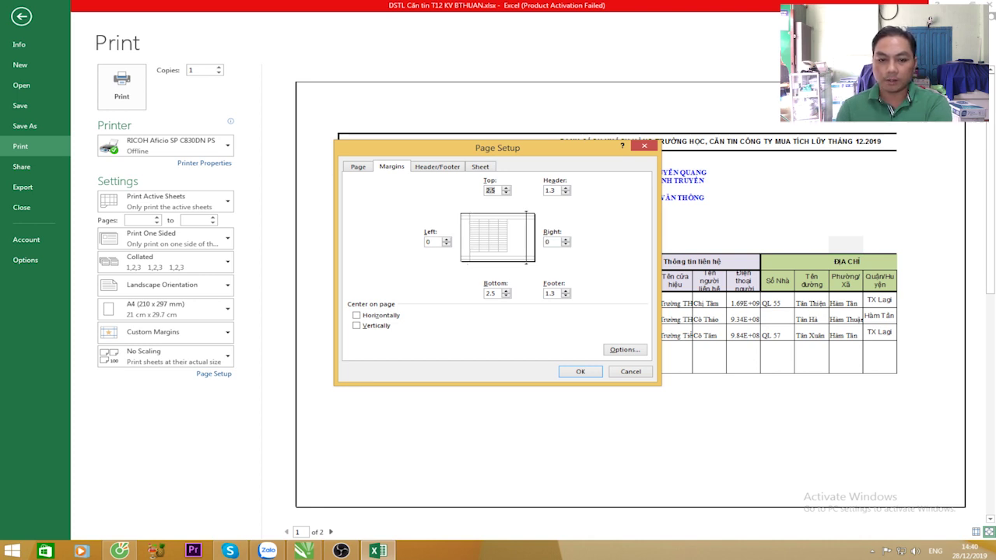
{"action": "type", "text": "0"}
{"action": "left_click", "coordinate": [490, 294]}
{"action": "type", "text": "0"}
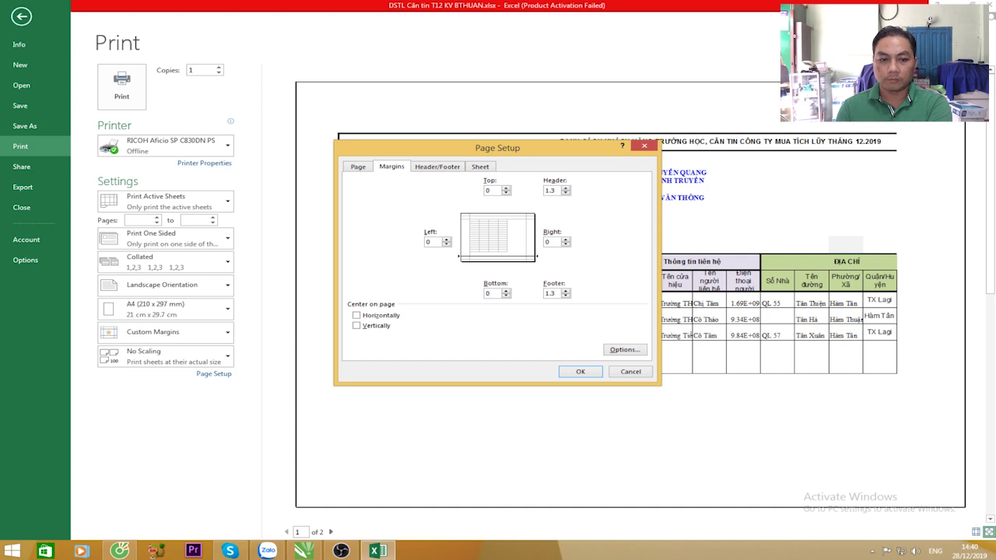
{"action": "key", "text": "Return"}
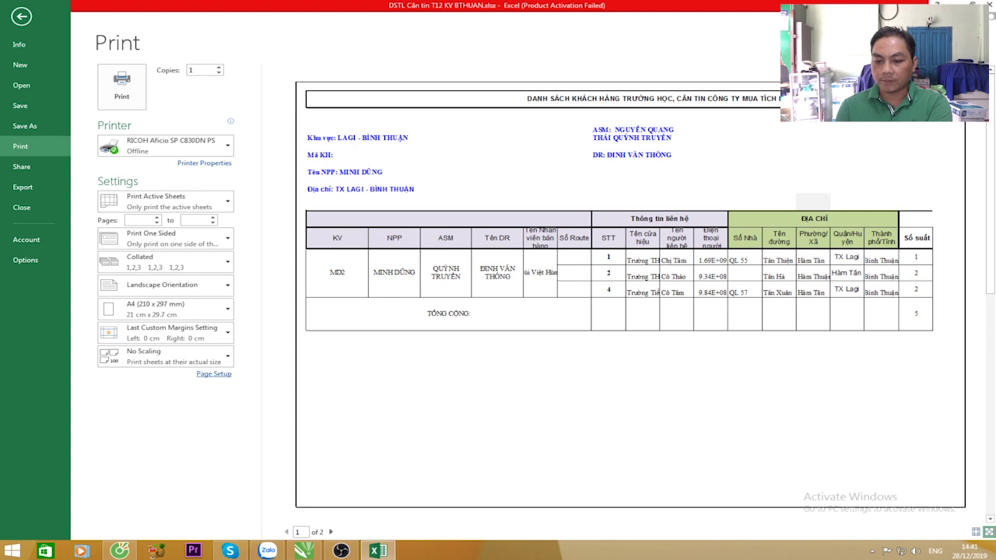
Show margins in the preview, narrow the Tên DR column slightly, and review both pages.
{"action": "mouse_move", "coordinate": [994, 1]}
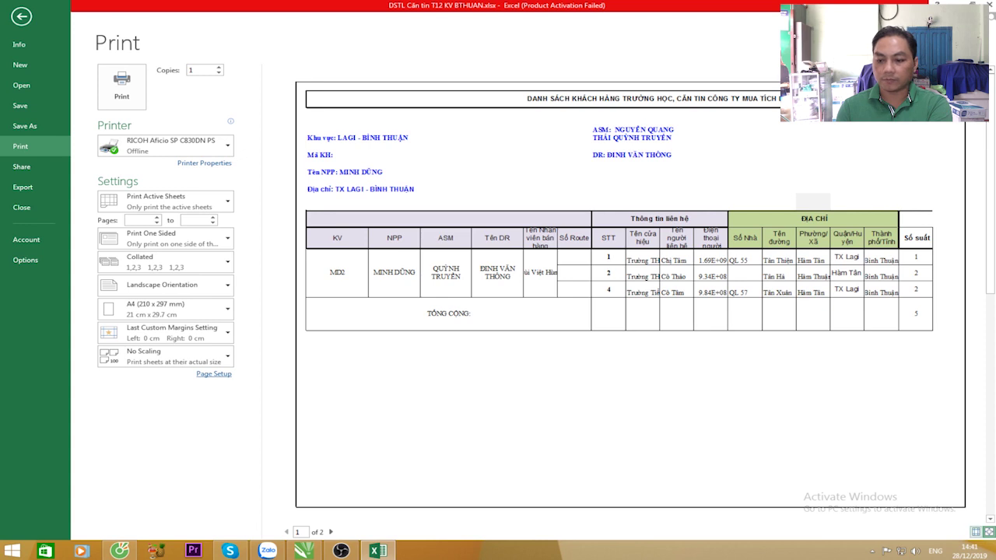
{"action": "left_click", "coordinate": [975, 531]}
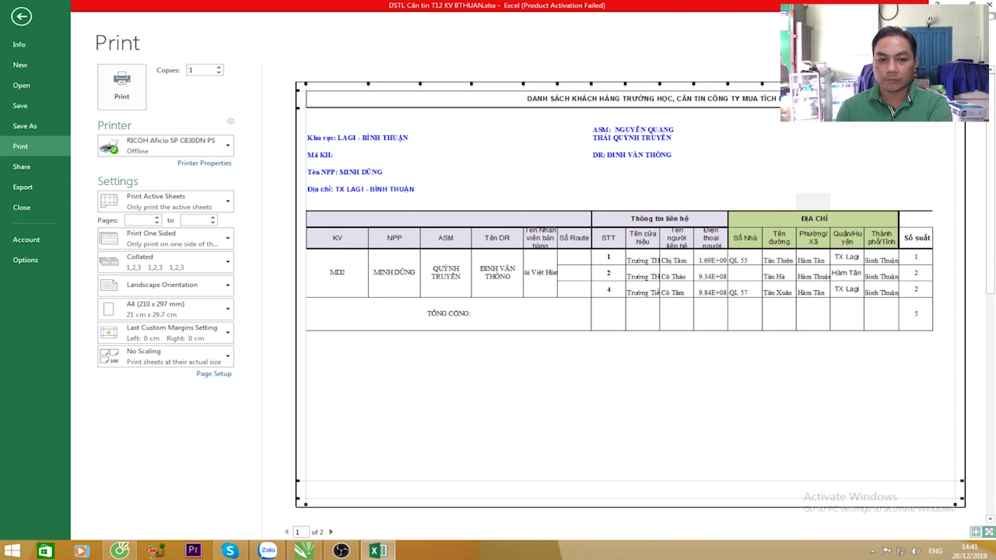
{"action": "left_click_drag", "start_coordinate": [522, 82], "coordinate": [511, 82]}
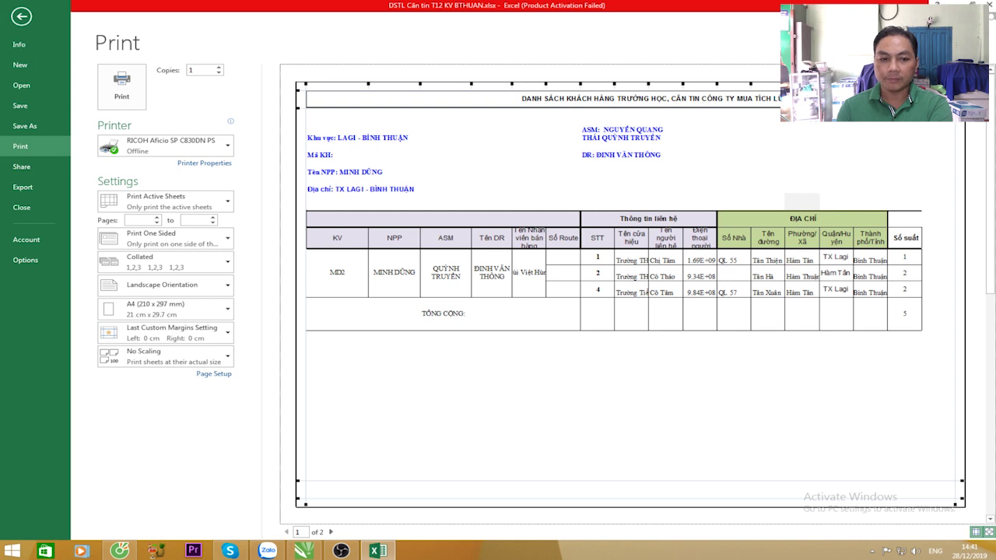
{"action": "scroll", "coordinate": [630, 296], "scroll_direction": "down", "scroll_amount": 1}
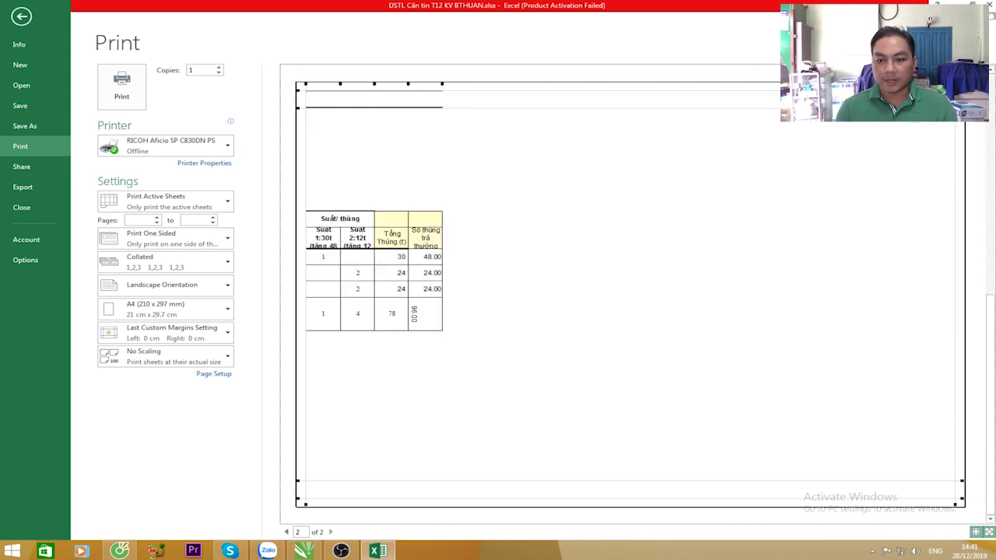
{"action": "scroll", "coordinate": [630, 296], "scroll_direction": "up", "scroll_amount": 1}
{"action": "scroll", "coordinate": [630, 295], "scroll_direction": "down", "scroll_amount": 1}
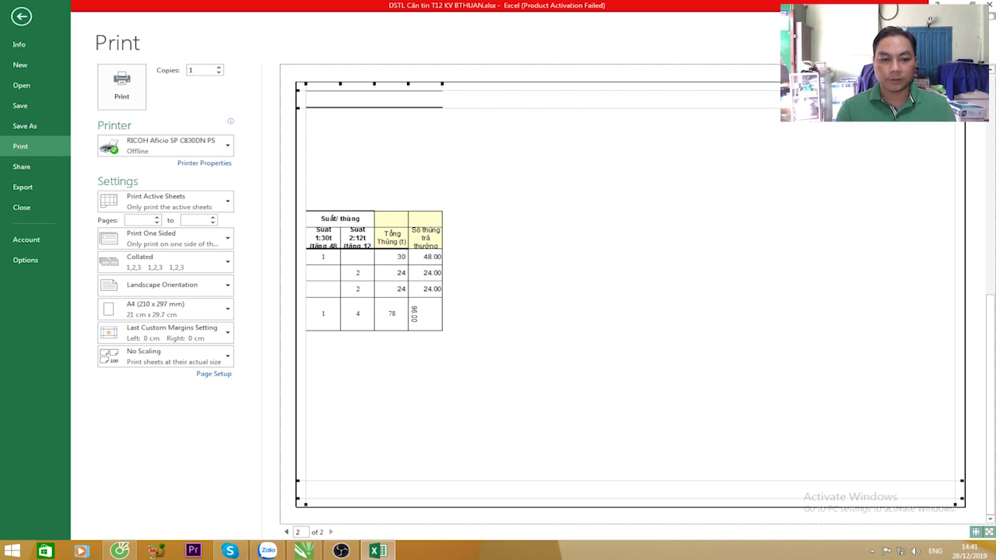
{"action": "scroll", "coordinate": [630, 296], "scroll_direction": "up", "scroll_amount": 1}
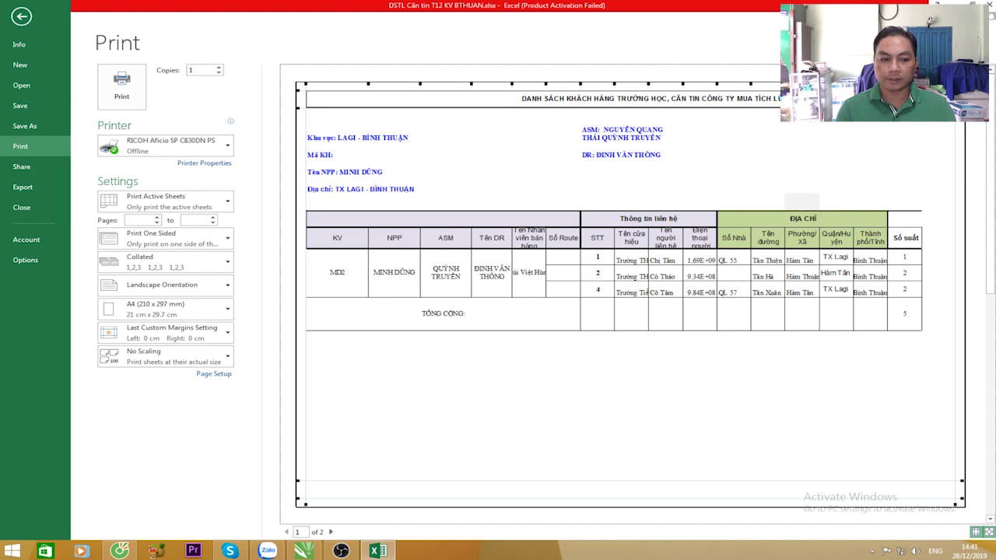
Set the Page Setup scaling to 80% so the table fits on one page.
{"action": "left_click", "coordinate": [214, 373]}
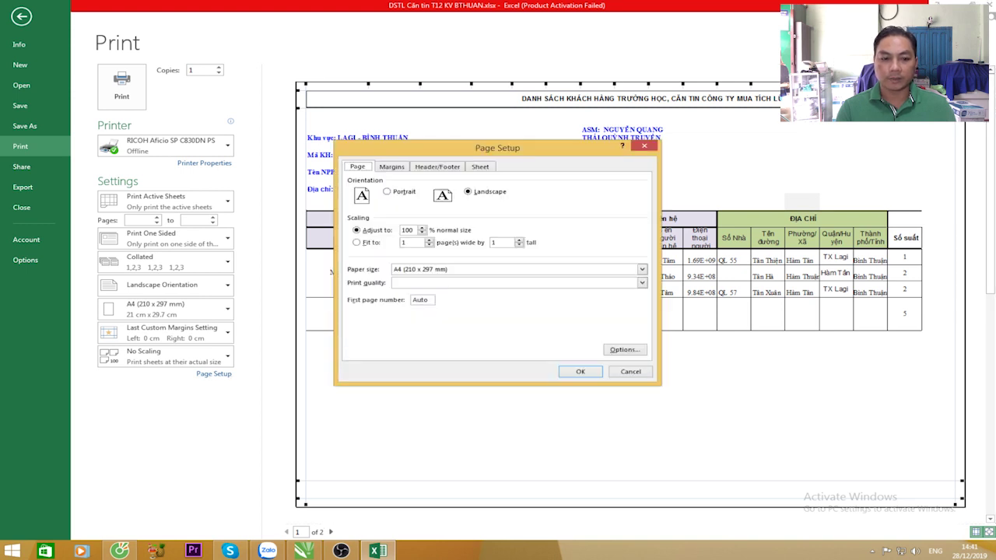
{"action": "double_click", "coordinate": [407, 229]}
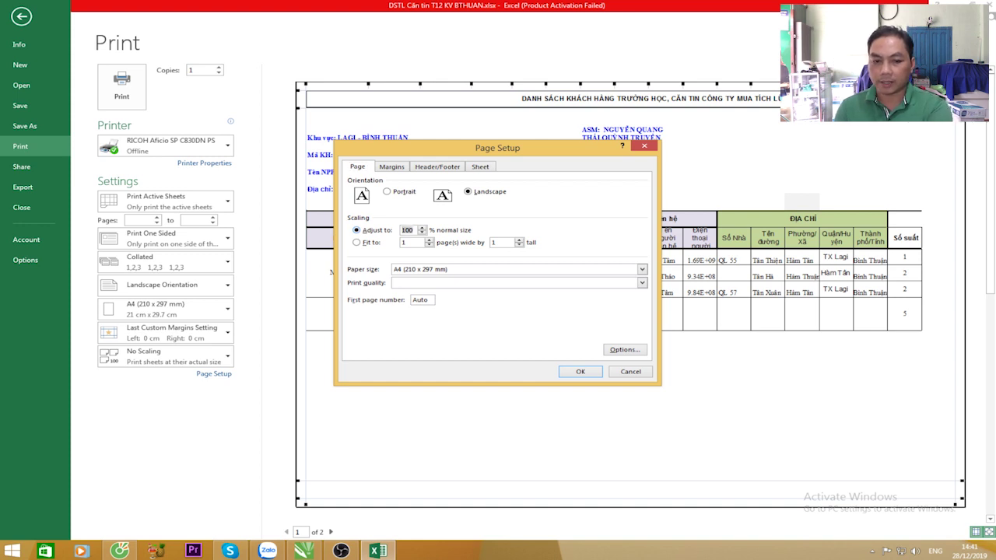
{"action": "type", "text": "80"}
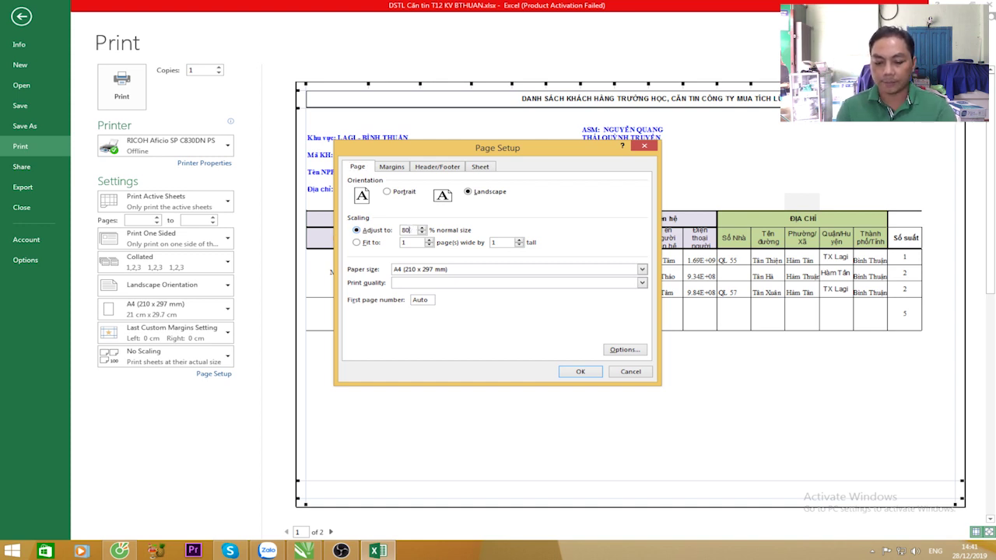
{"action": "left_click", "coordinate": [579, 371]}
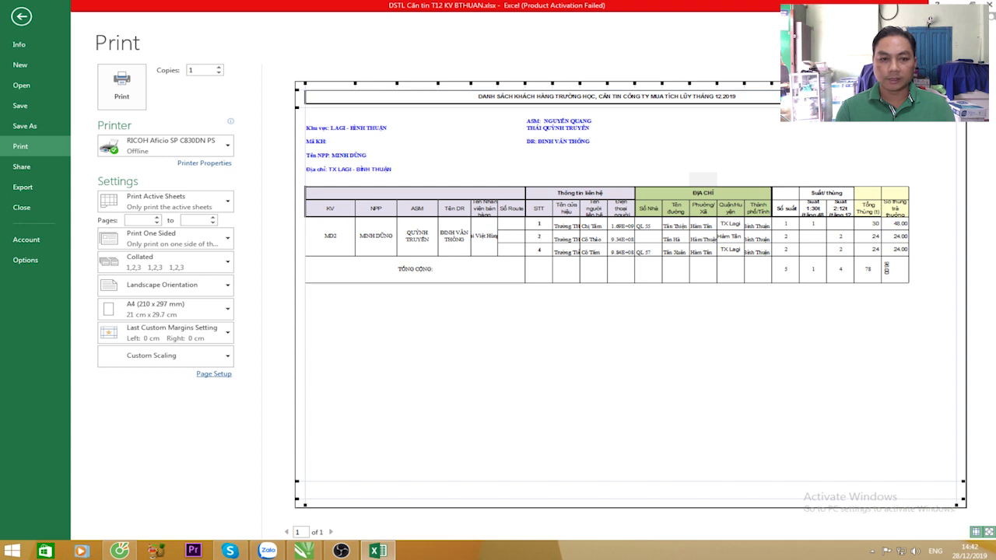
Drag the left print margin to 1.35 cm and return to the worksheet.
{"action": "left_click_drag", "start_coordinate": [305, 82], "coordinate": [324, 83]}
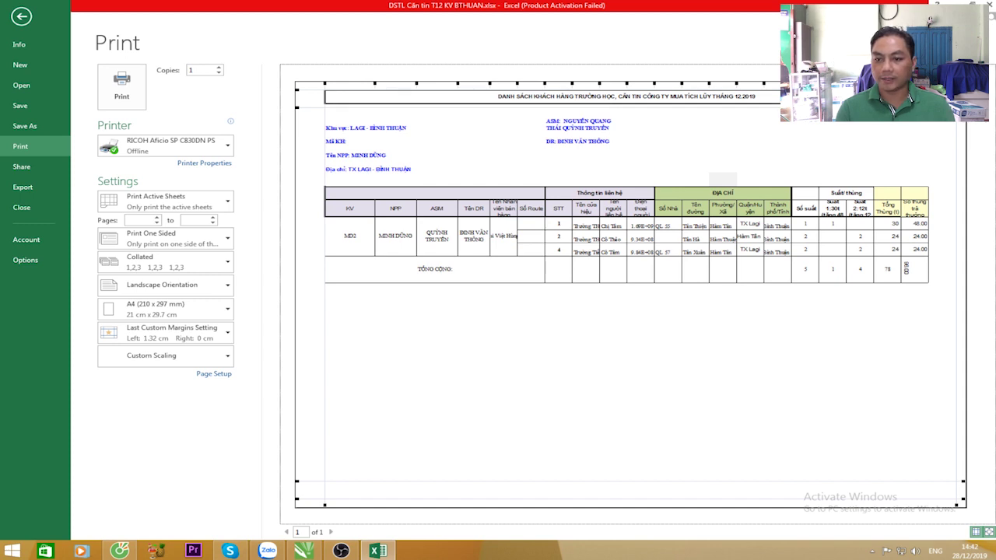
{"action": "left_click_drag", "start_coordinate": [324, 82], "coordinate": [326, 83]}
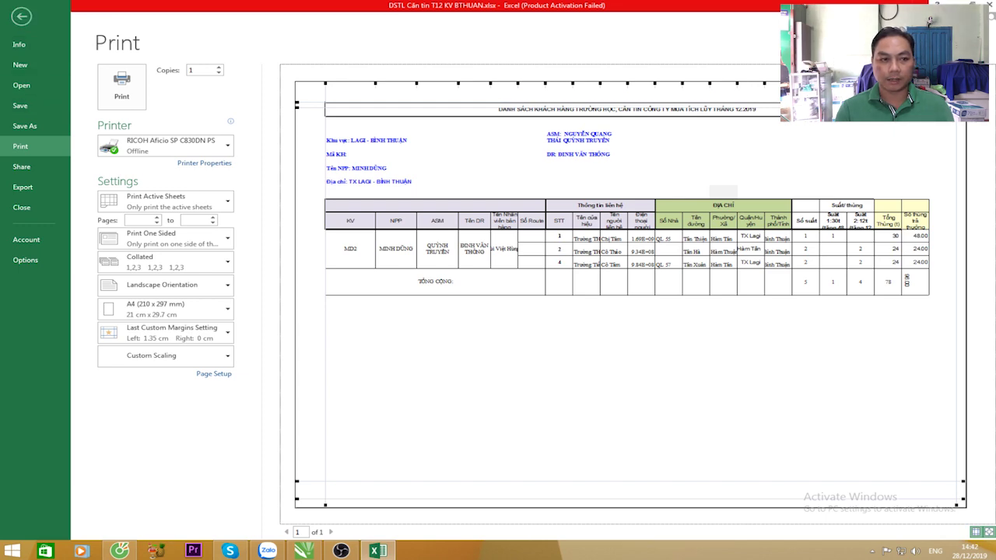
{"action": "left_click", "coordinate": [21, 15]}
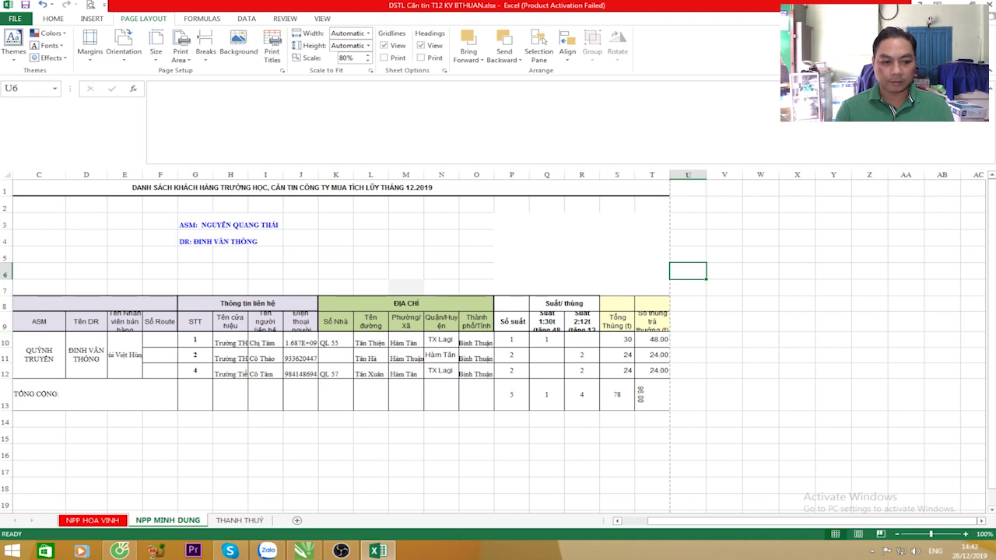
Select rows 10–12 and auto-fit their height to the content.
{"action": "left_click", "coordinate": [5, 342]}
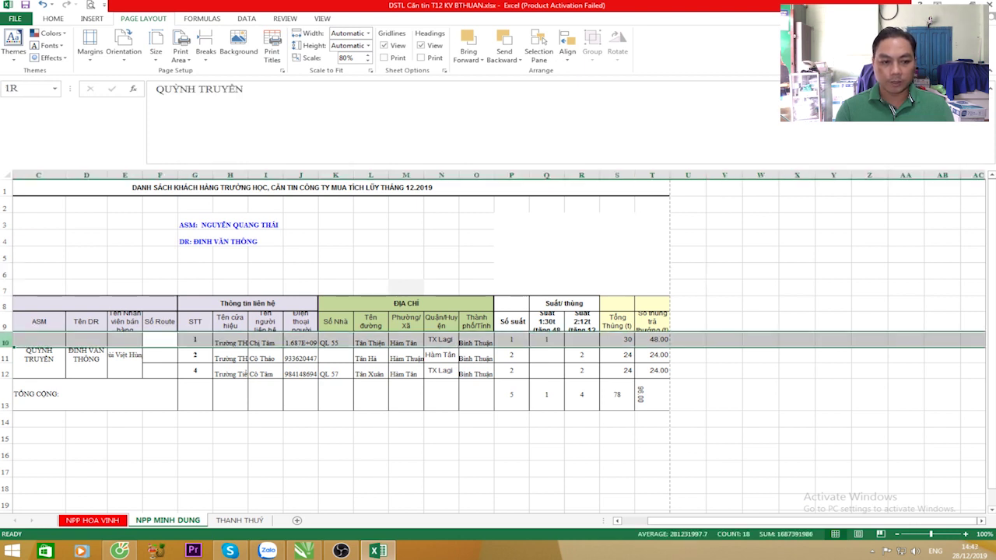
{"action": "left_click_drag", "start_coordinate": [6, 343], "coordinate": [5, 373]}
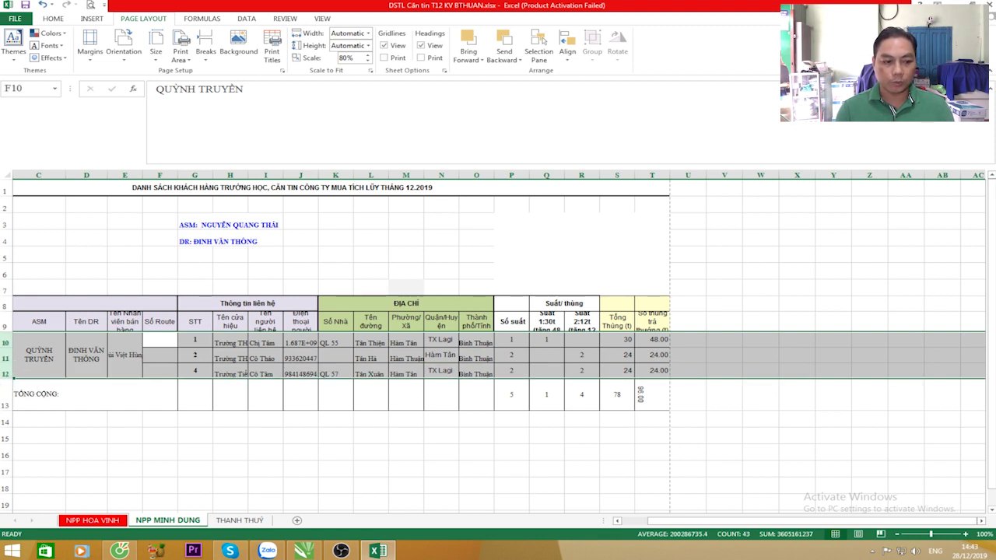
{"action": "left_click_drag", "start_coordinate": [6, 350], "coordinate": [14, 380]}
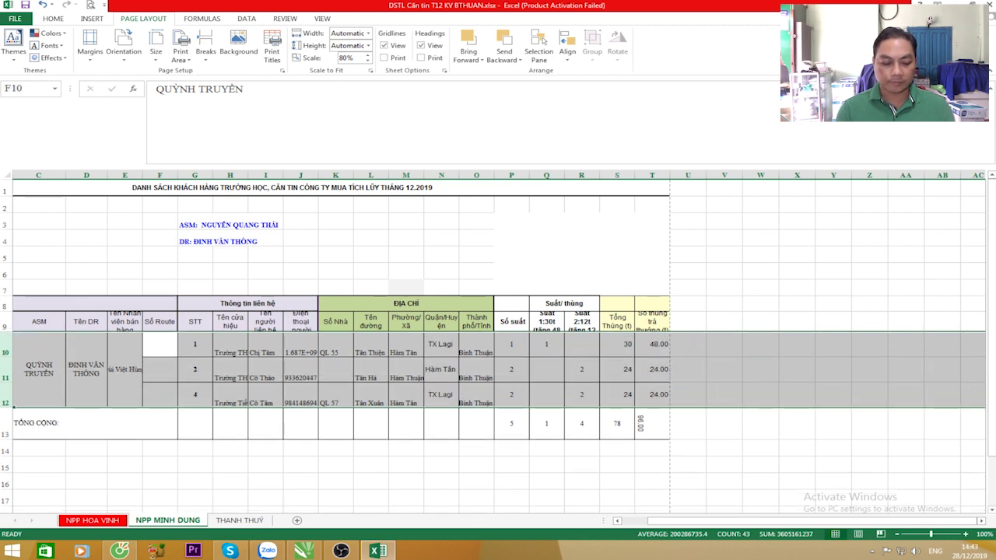
{"action": "double_click", "coordinate": [14, 407]}
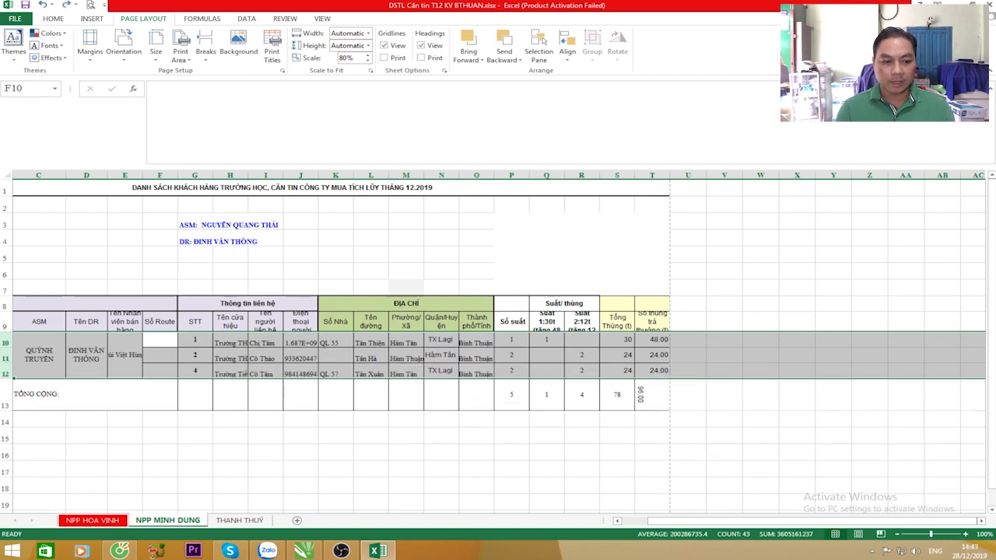
{"action": "left_click", "coordinate": [78, 394]}
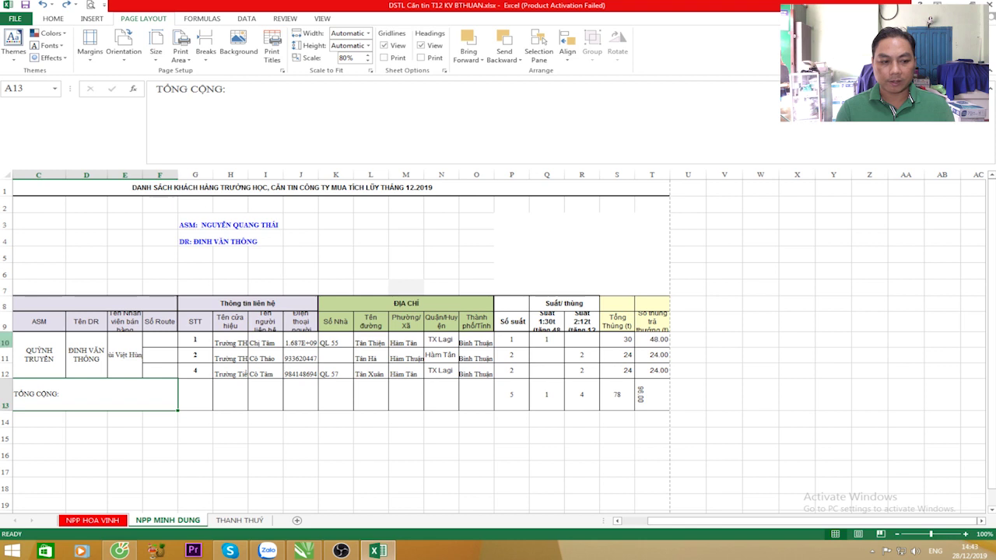
Reselect rows 10–12 and drag them taller together to about 34.5 points.
{"action": "left_click", "coordinate": [5, 342]}
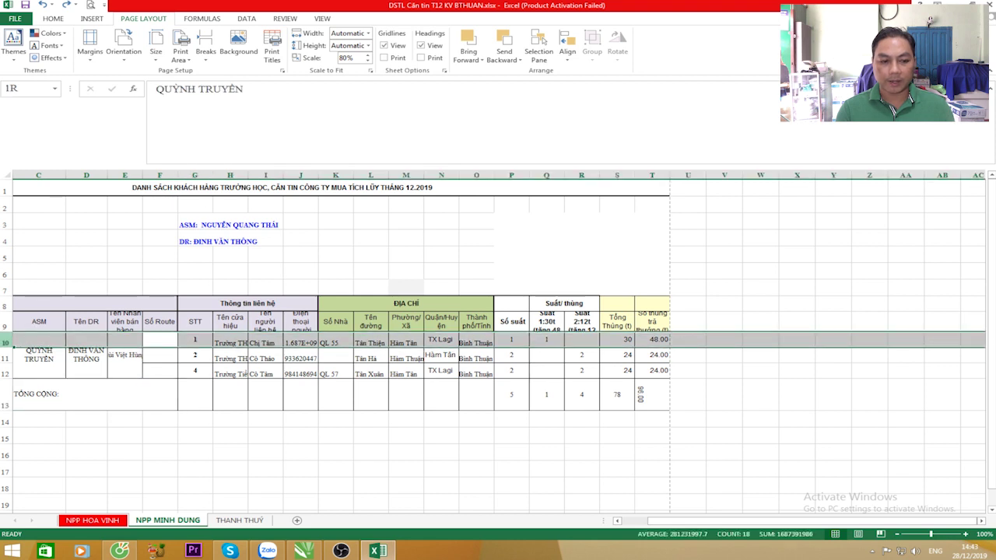
{"action": "left_click_drag", "start_coordinate": [6, 342], "coordinate": [6, 373]}
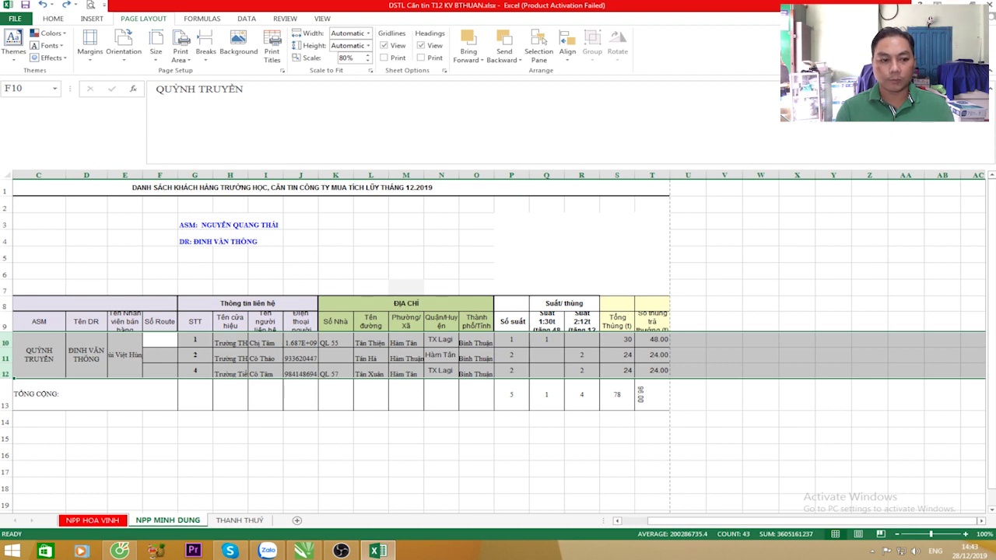
{"action": "left_click_drag", "start_coordinate": [13, 347], "coordinate": [14, 383]}
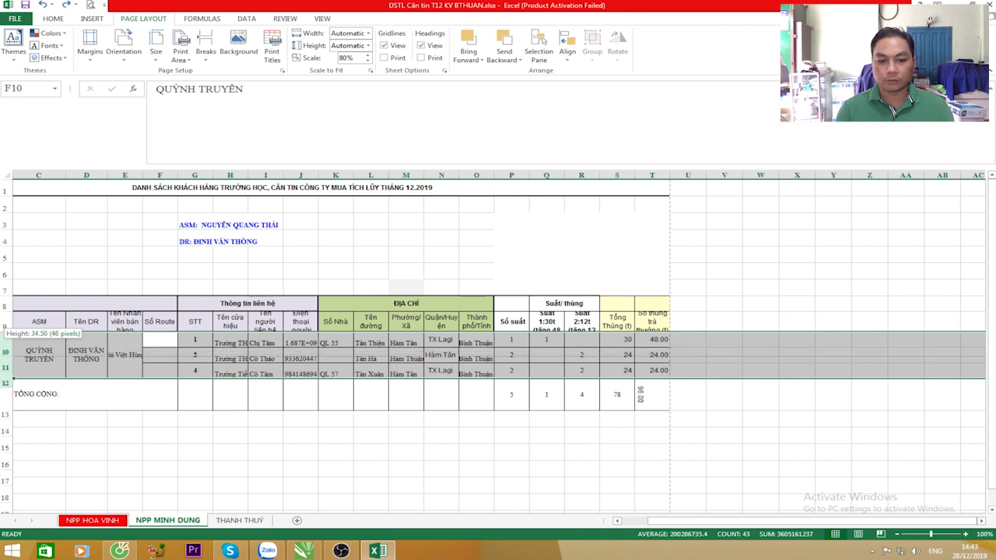
{"action": "left_click_drag", "start_coordinate": [13, 380], "coordinate": [13, 380]}
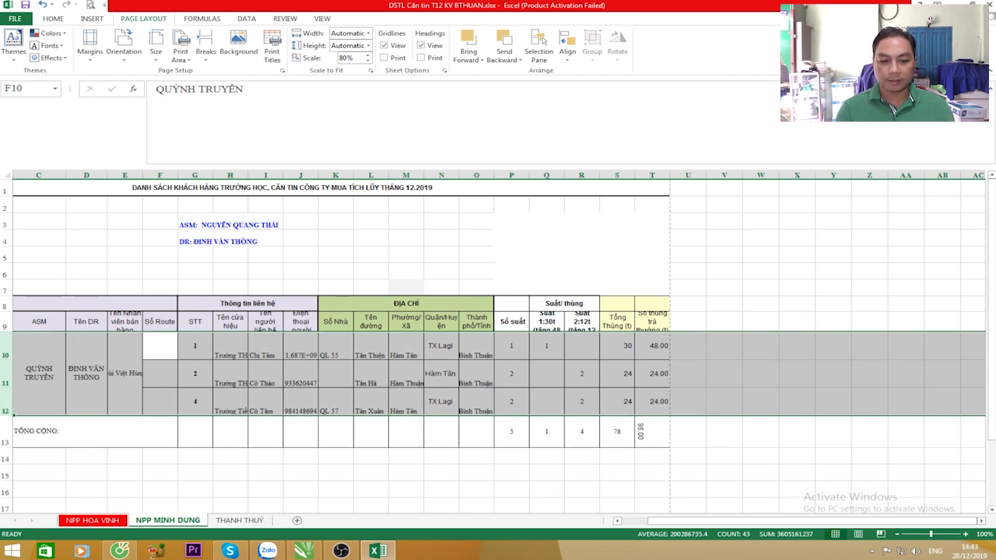
{"action": "left_click_drag", "start_coordinate": [6, 356], "coordinate": [6, 359]}
In print preview, widen the Tên cửa hiệu column and set the left margin to 0.91 cm.
{"action": "key", "text": "ctrl+p"}
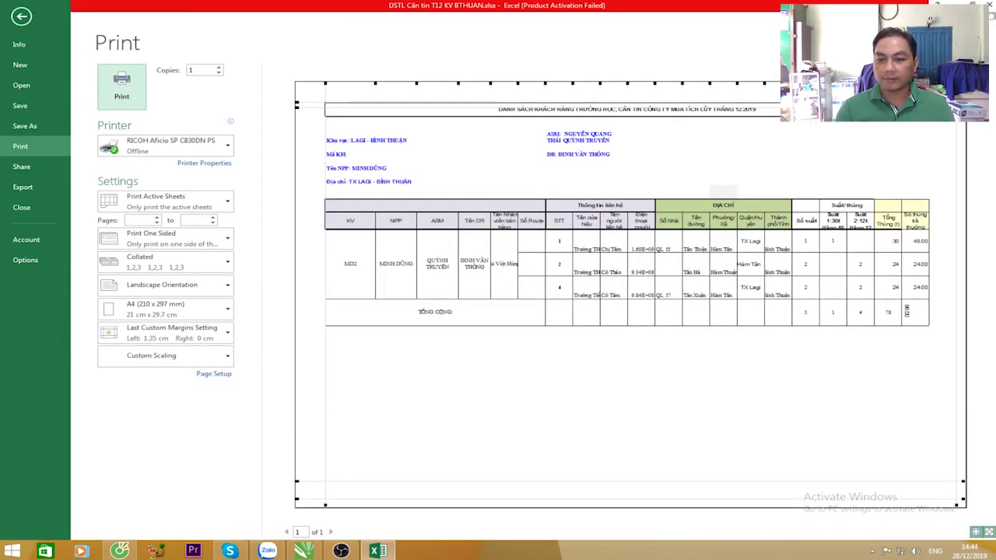
{"action": "left_click_drag", "start_coordinate": [600, 82], "coordinate": [614, 82]}
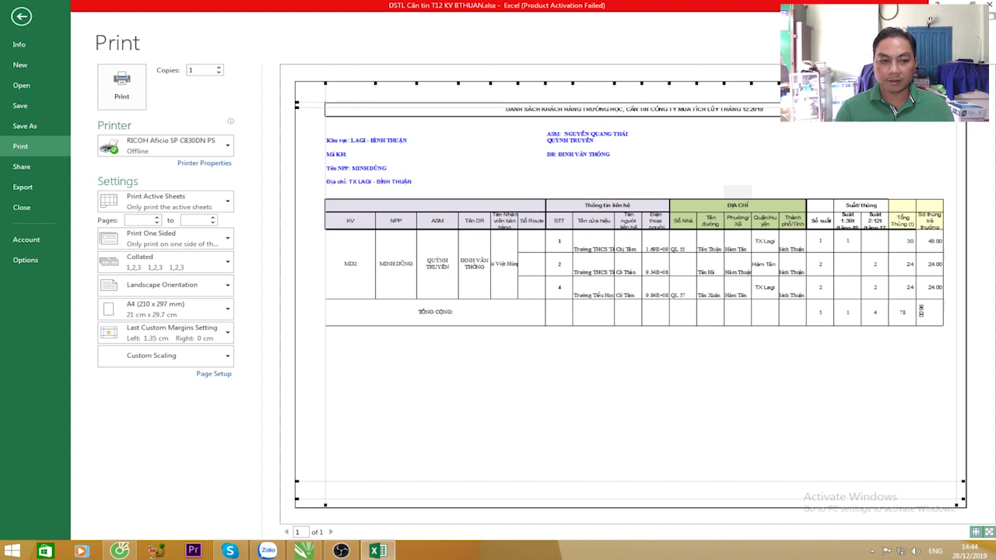
{"action": "left_click_drag", "start_coordinate": [325, 83], "coordinate": [315, 83]}
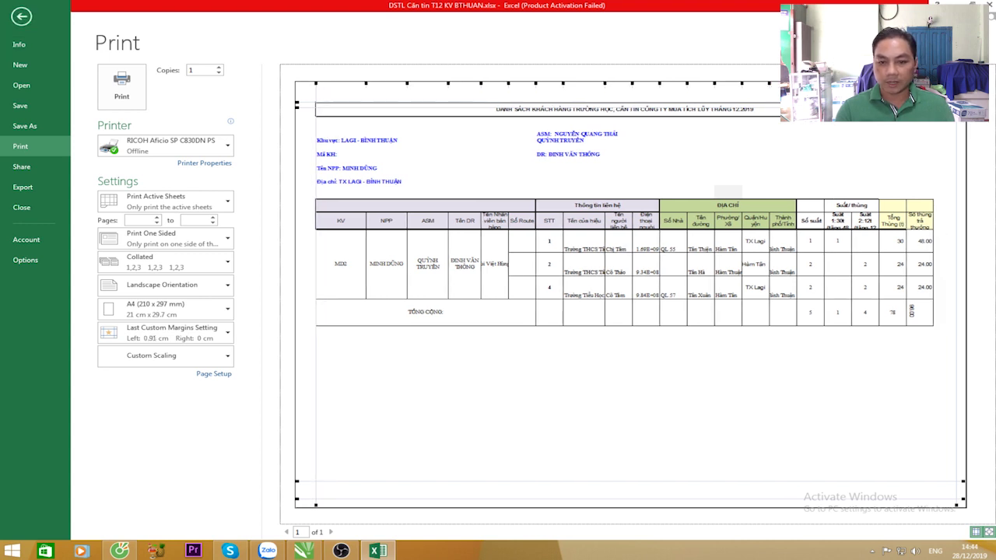
{"action": "left_click", "coordinate": [21, 15]}
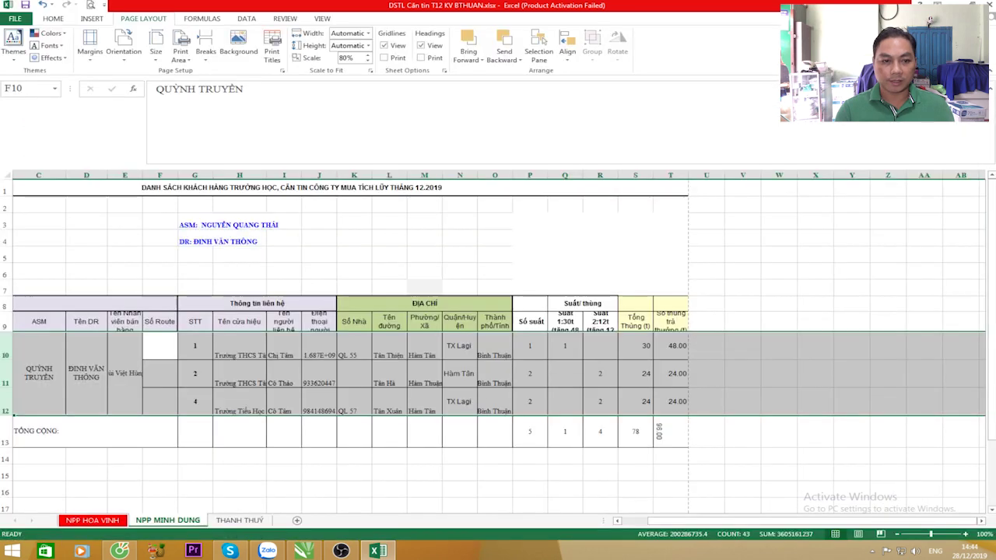
Auto-fit column H to its shop names and make header row 9 taller.
{"action": "left_click", "coordinate": [284, 432]}
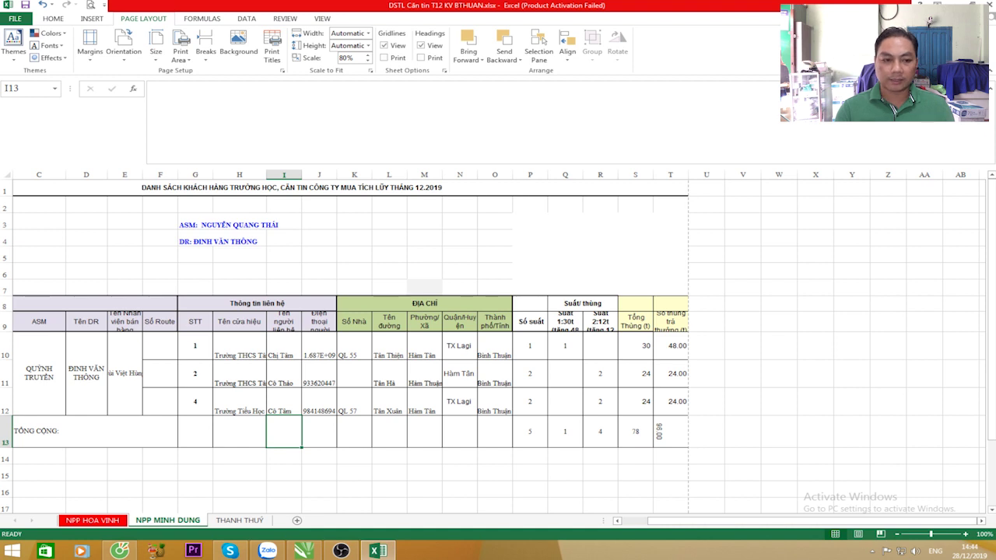
{"action": "double_click", "coordinate": [266, 174]}
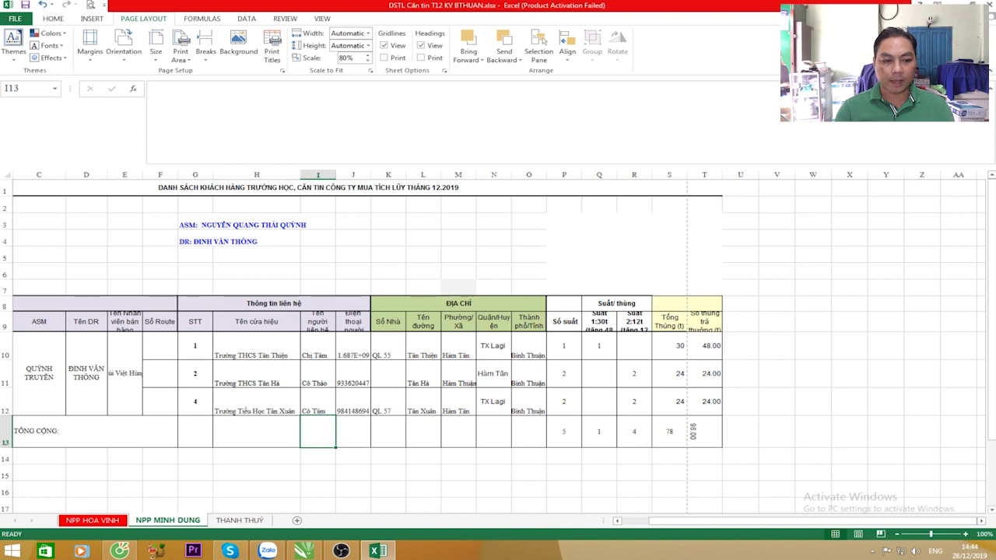
{"action": "left_click_drag", "start_coordinate": [6, 332], "coordinate": [6, 347]}
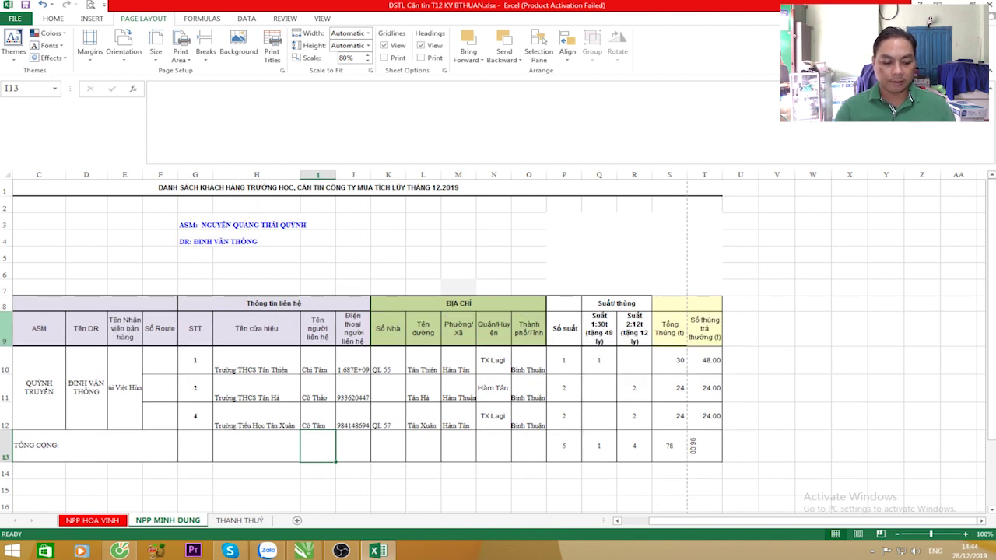
{"action": "key", "text": "ctrl+z"}
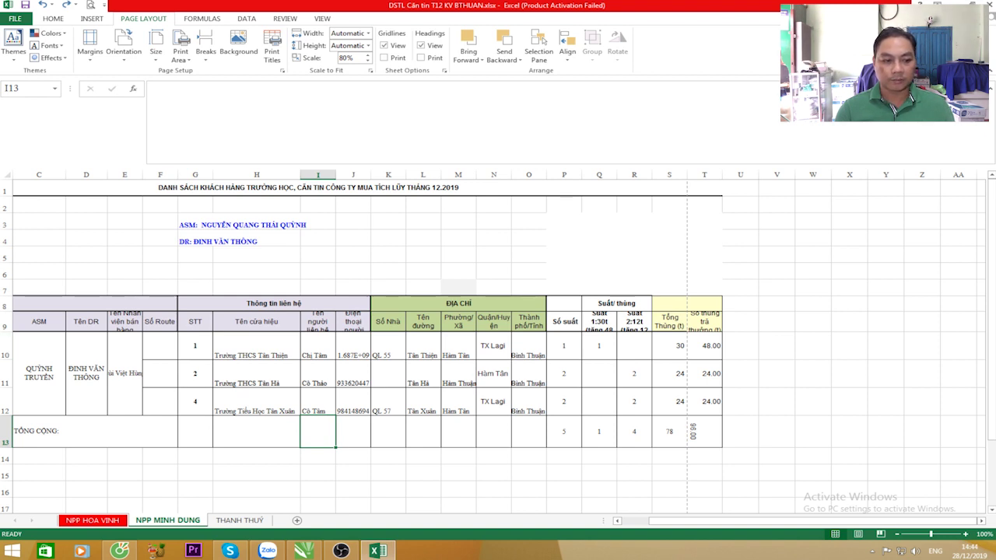
{"action": "key", "text": "ctrl+y"}
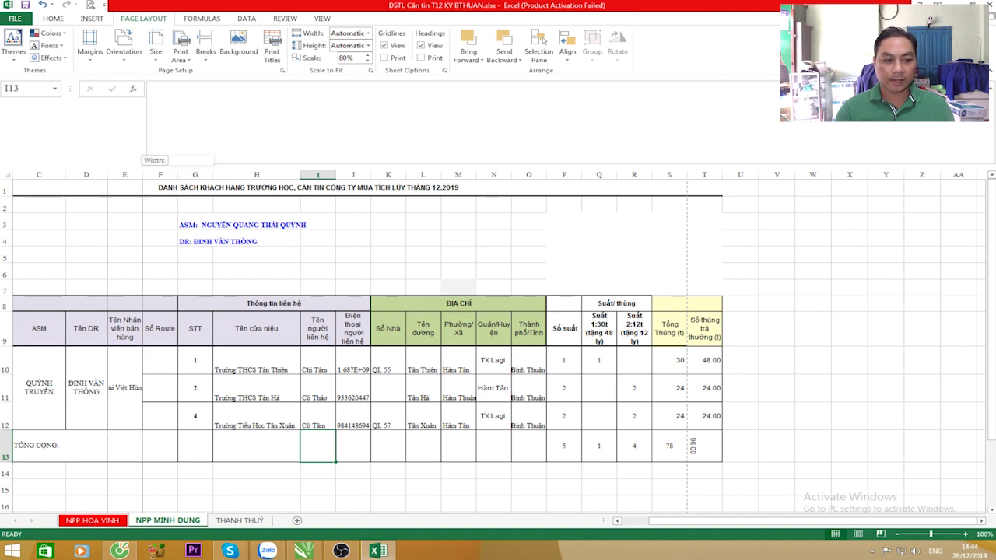
Widen columns E, O, M and J so names, districts and phone numbers show fully.
{"action": "left_click_drag", "start_coordinate": [142, 174], "coordinate": [154, 174]}
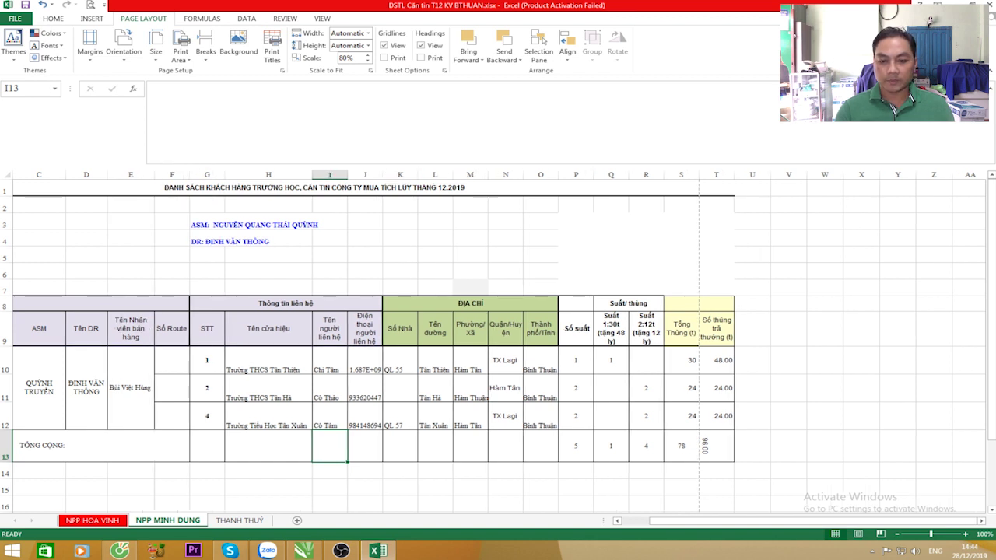
{"action": "left_click_drag", "start_coordinate": [558, 174], "coordinate": [563, 174]}
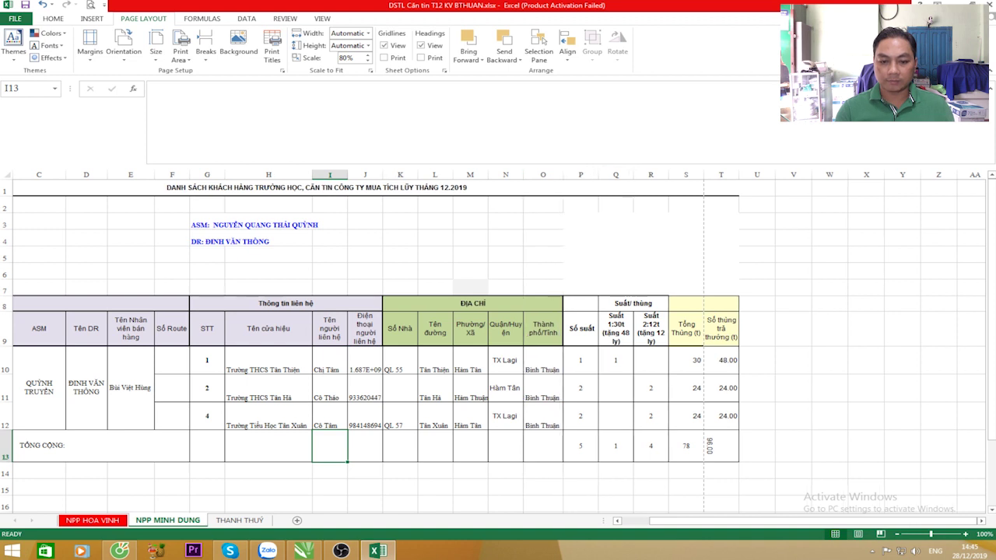
{"action": "left_click_drag", "start_coordinate": [488, 174], "coordinate": [544, 175]}
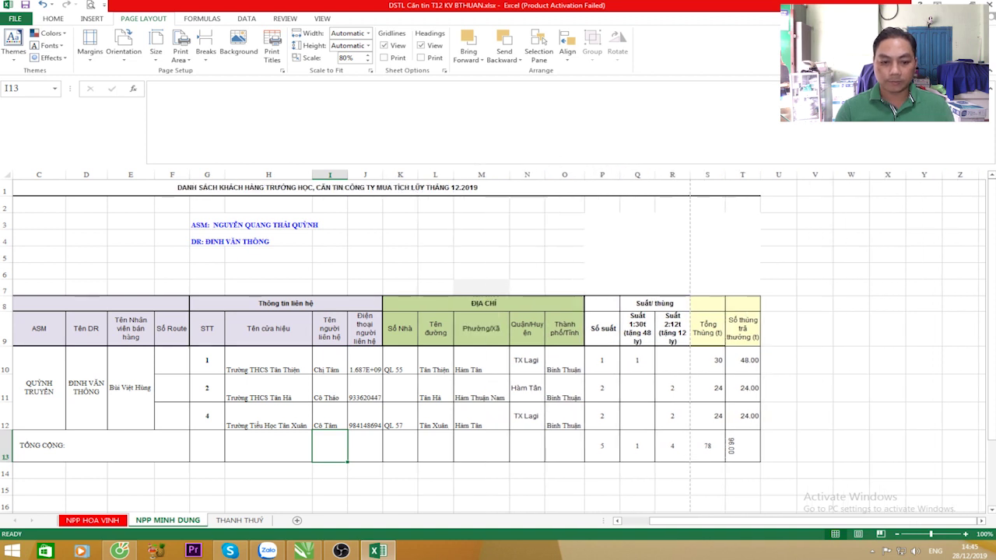
{"action": "left_click_drag", "start_coordinate": [382, 174], "coordinate": [387, 174]}
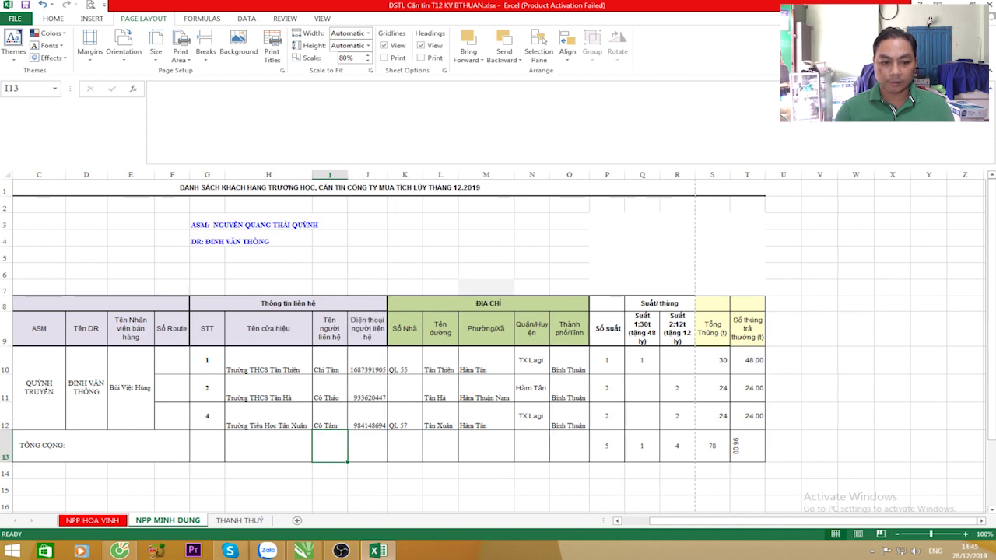
{"action": "left_click", "coordinate": [642, 486]}
{"action": "left_click", "coordinate": [711, 486]}
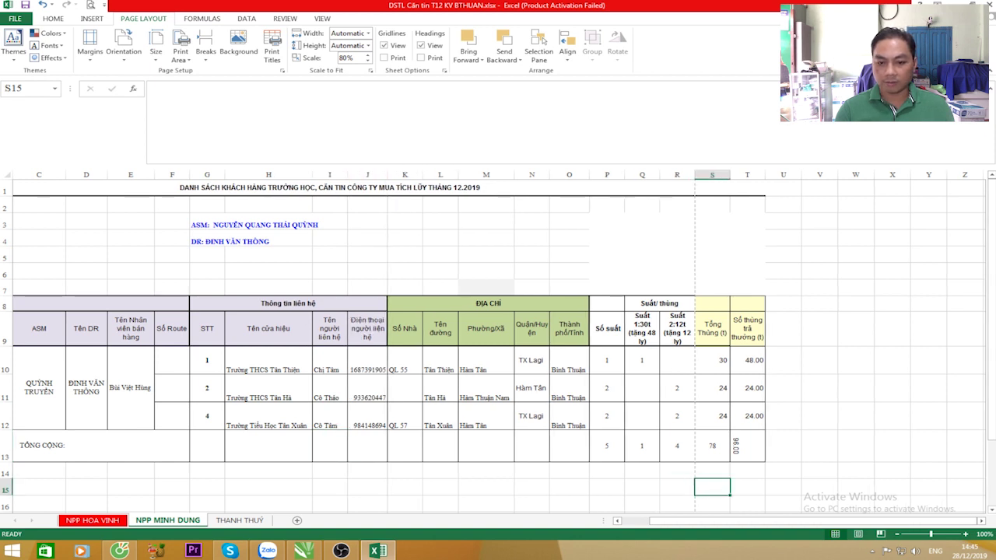
Try print scales of 70% and then 75% in Page Setup from the print preview.
{"action": "key", "text": "ctrl+p"}
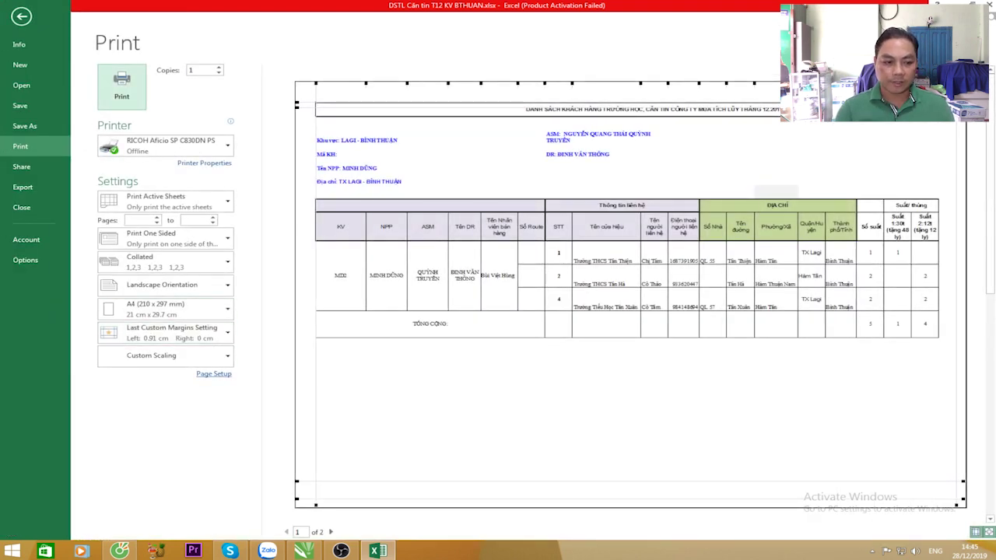
{"action": "left_click", "coordinate": [213, 373]}
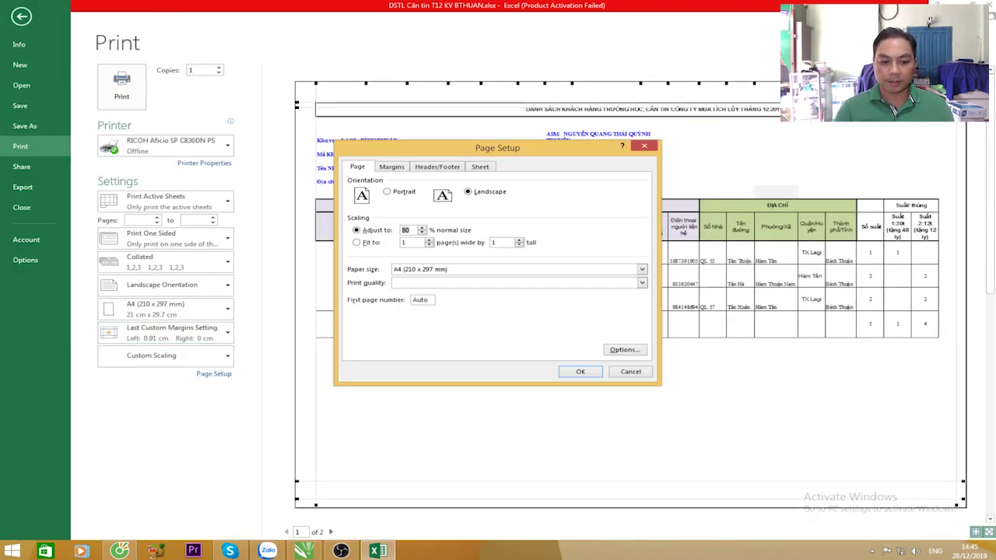
{"action": "type", "text": "7"}
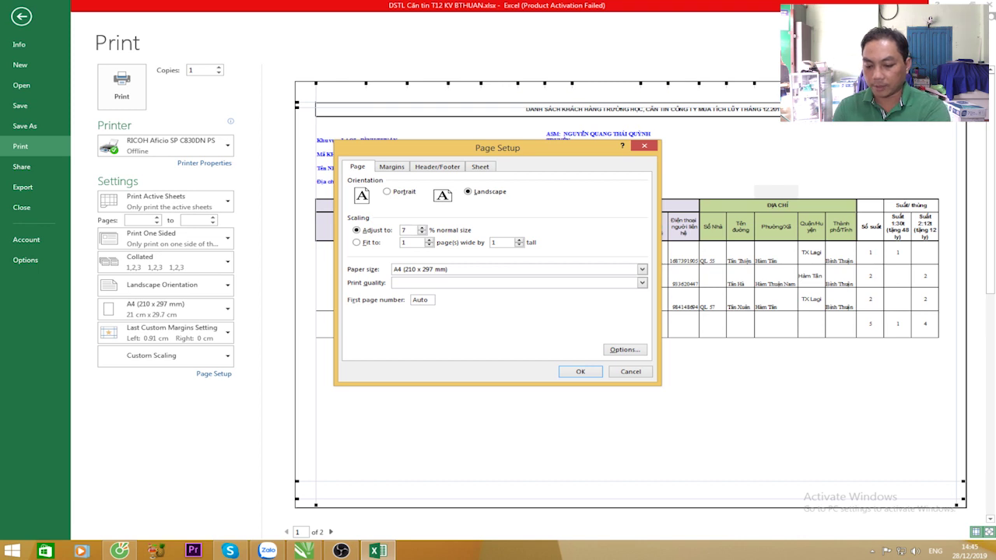
{"action": "type", "text": "0"}
{"action": "key", "text": "Return"}
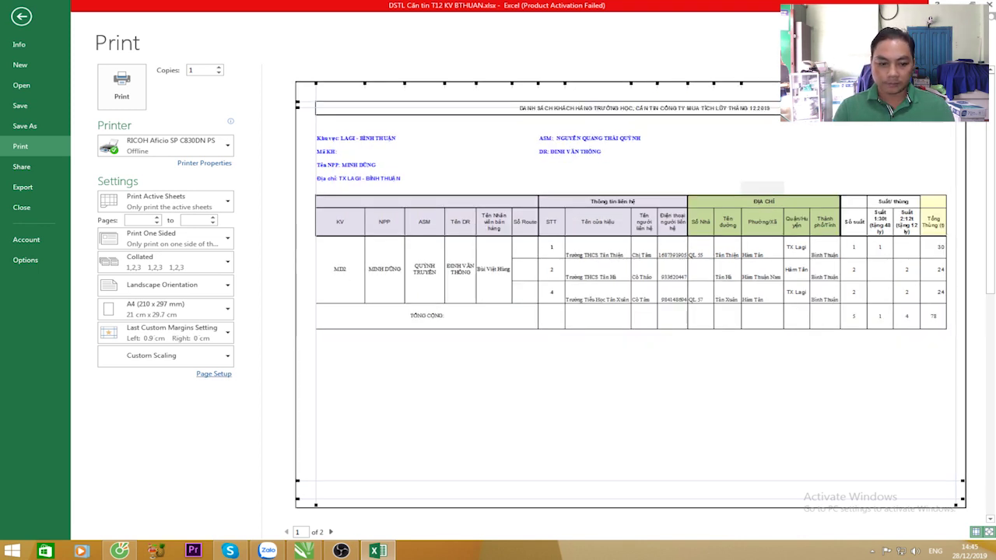
{"action": "key", "text": "alt+p"}
{"action": "key", "text": "s"}
{"action": "key", "text": "p"}
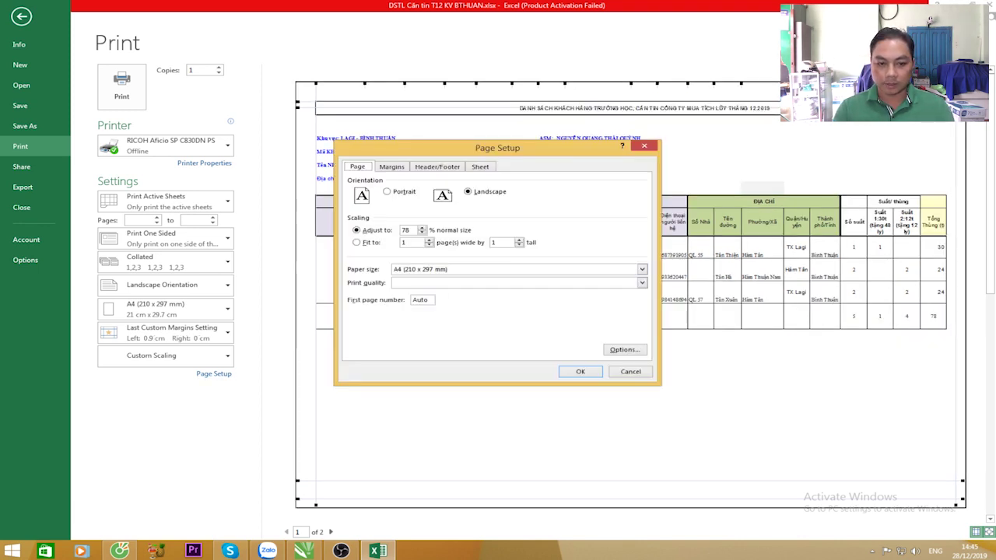
{"action": "type", "text": "75"}
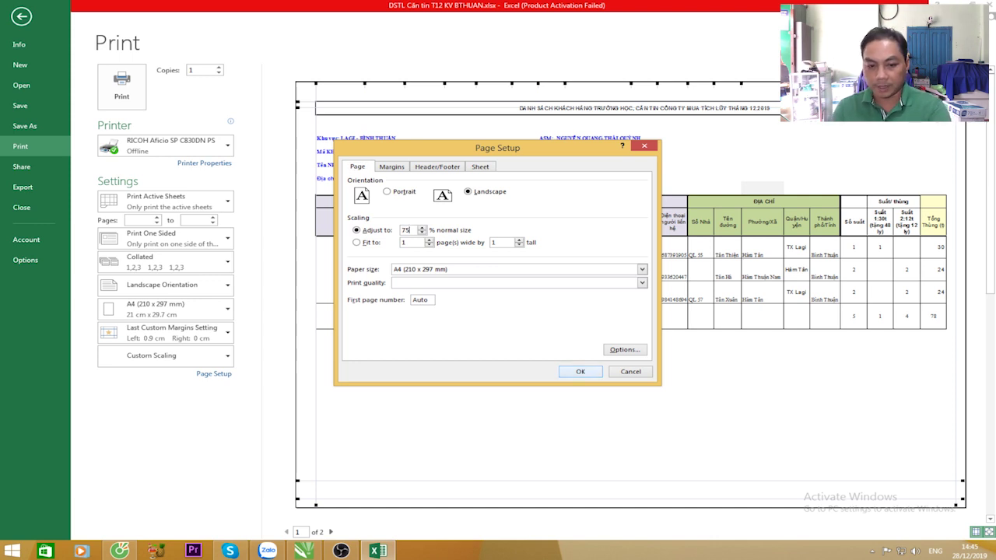
{"action": "key", "text": "Return"}
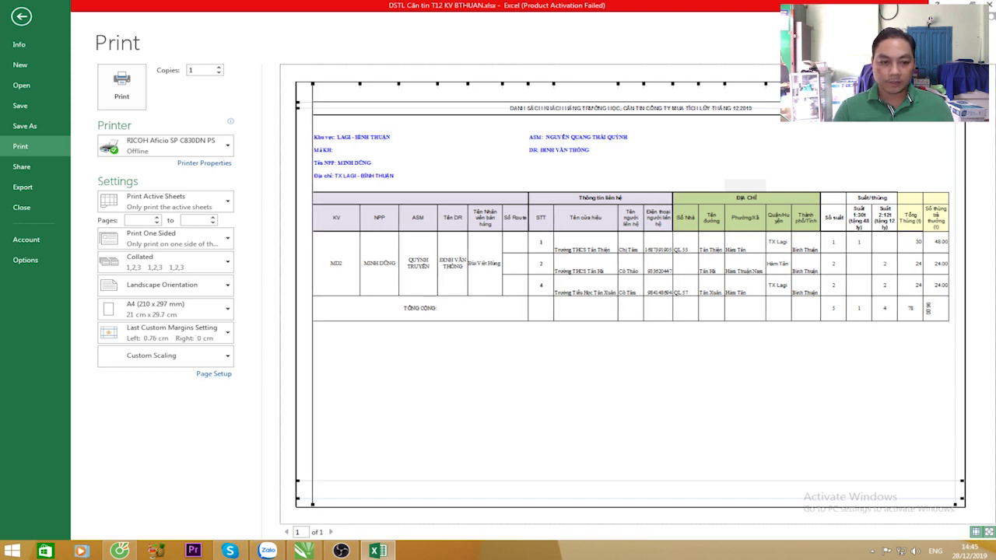
Settle the Adjust to scale at 73% so the preview shows 1 of 1.
{"action": "left_click", "coordinate": [213, 373]}
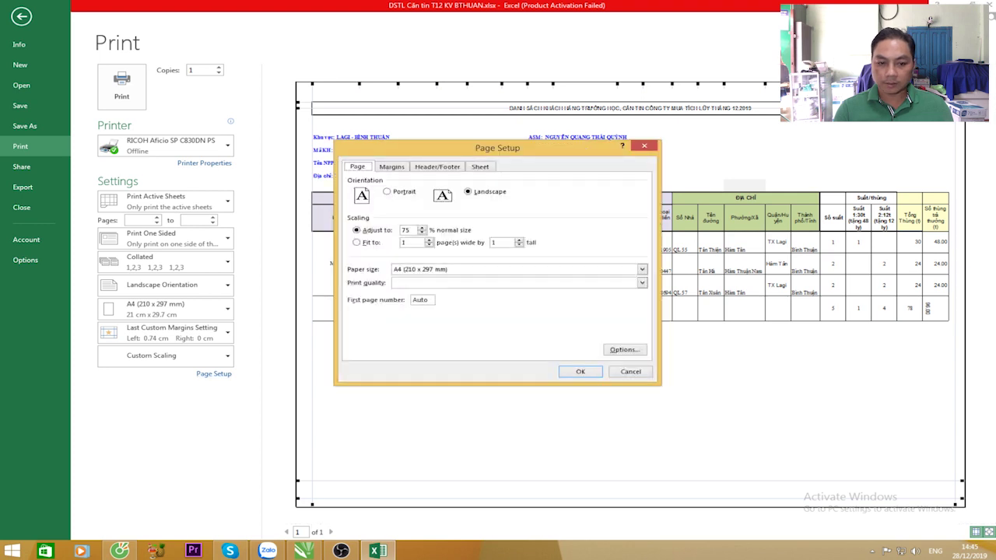
{"action": "double_click", "coordinate": [405, 229]}
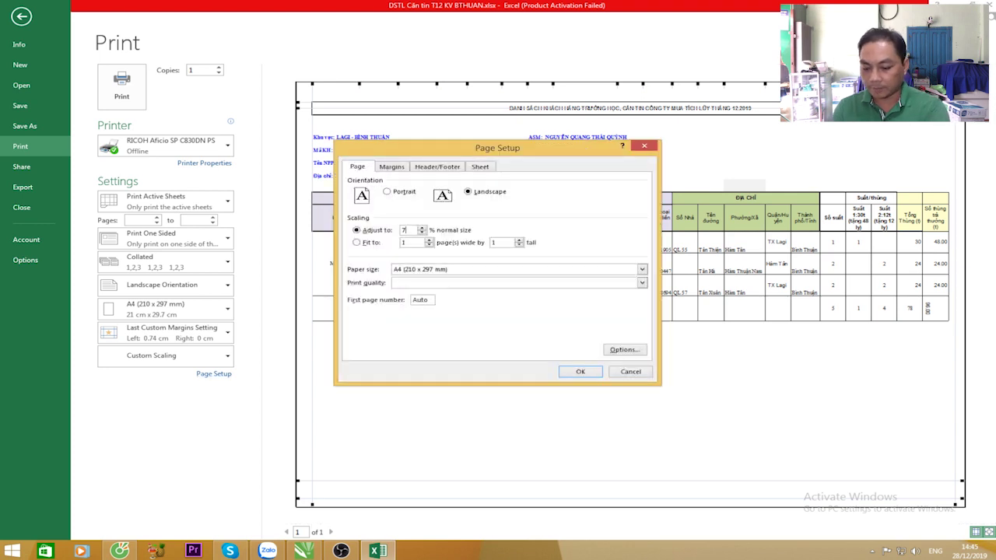
{"action": "type", "text": "73"}
{"action": "key", "text": "Return"}
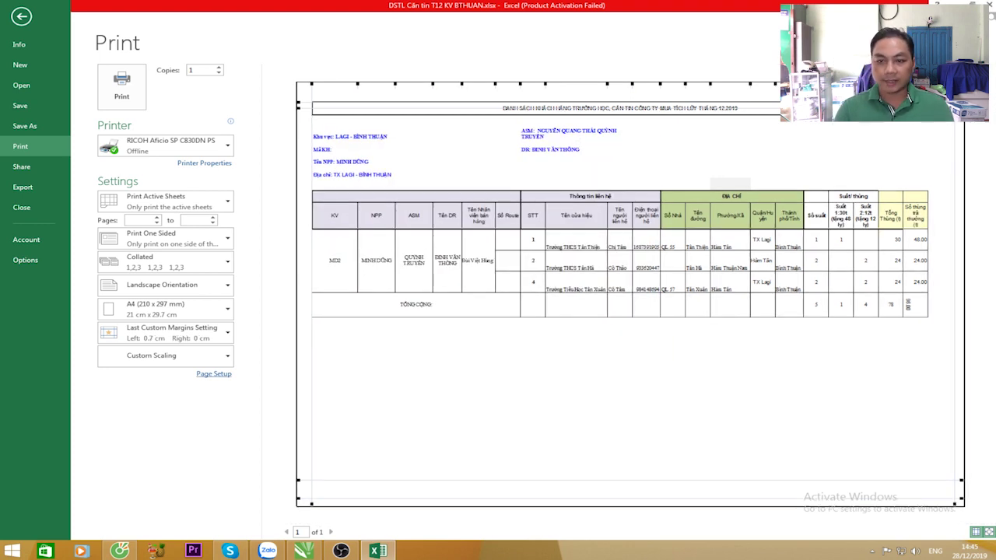
Drag the preview's left margin handle in to 1.04 cm, then minimise the Excel window.
{"action": "left_click_drag", "start_coordinate": [311, 311], "coordinate": [317, 311]}
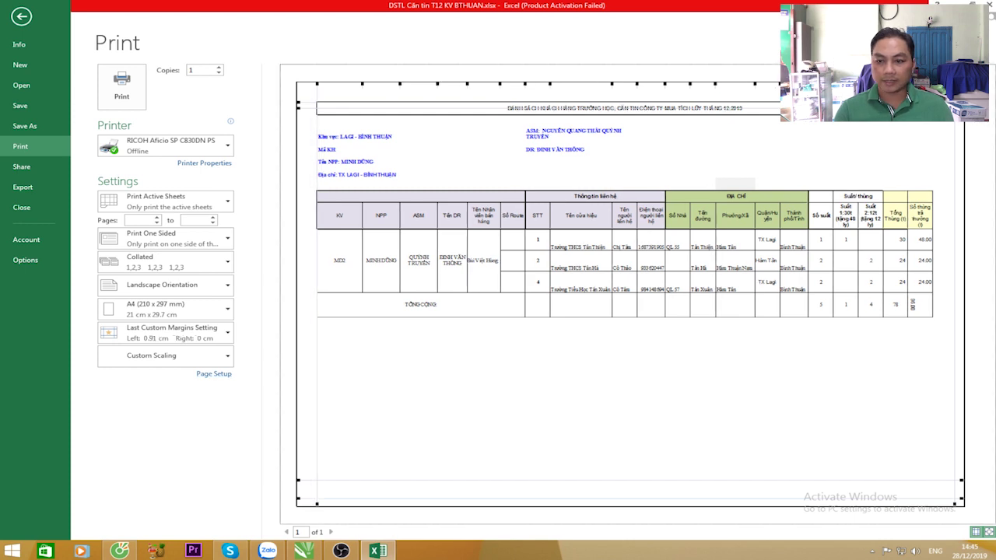
{"action": "left_click_drag", "start_coordinate": [317, 311], "coordinate": [319, 312]}
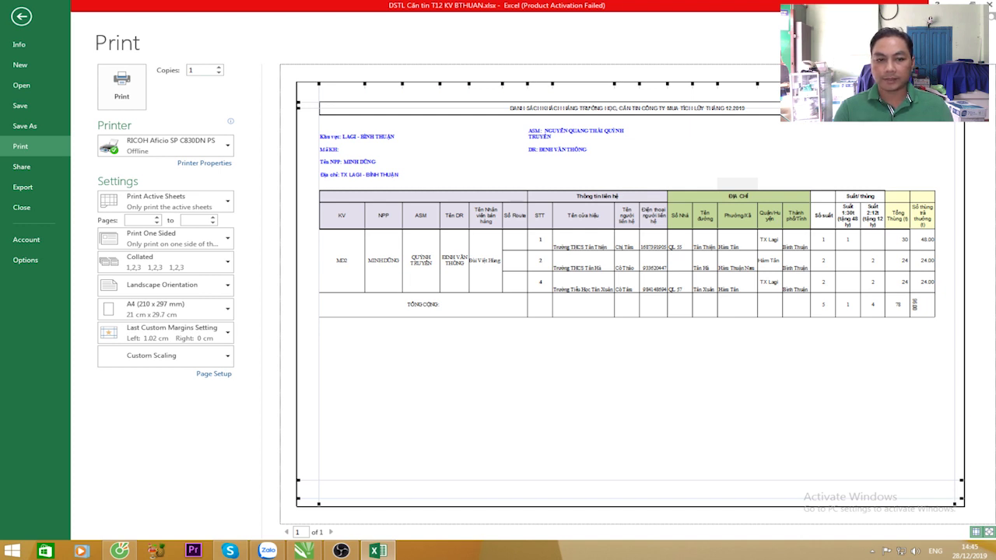
{"action": "left_click_drag", "start_coordinate": [318, 311], "coordinate": [319, 311]}
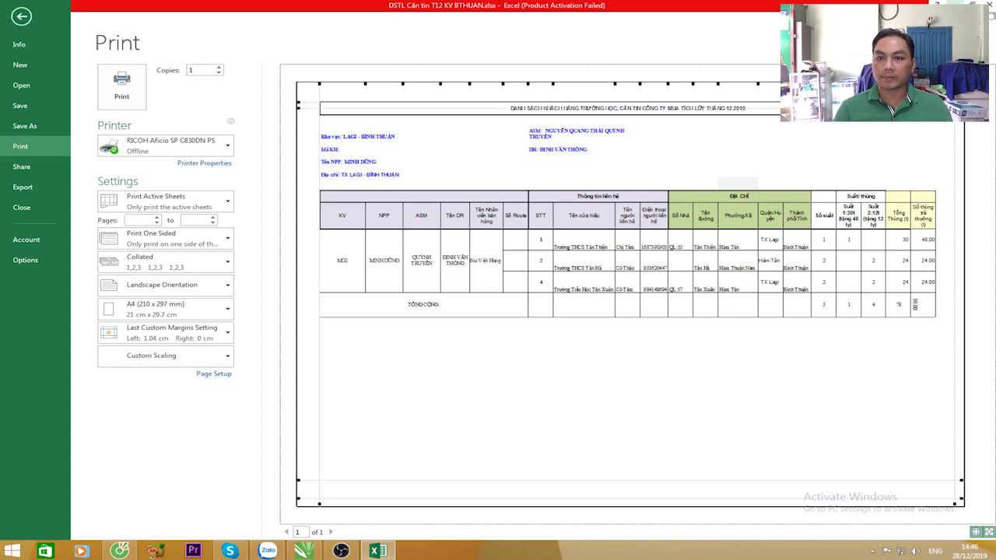
{"action": "left_click", "coordinate": [955, 2]}
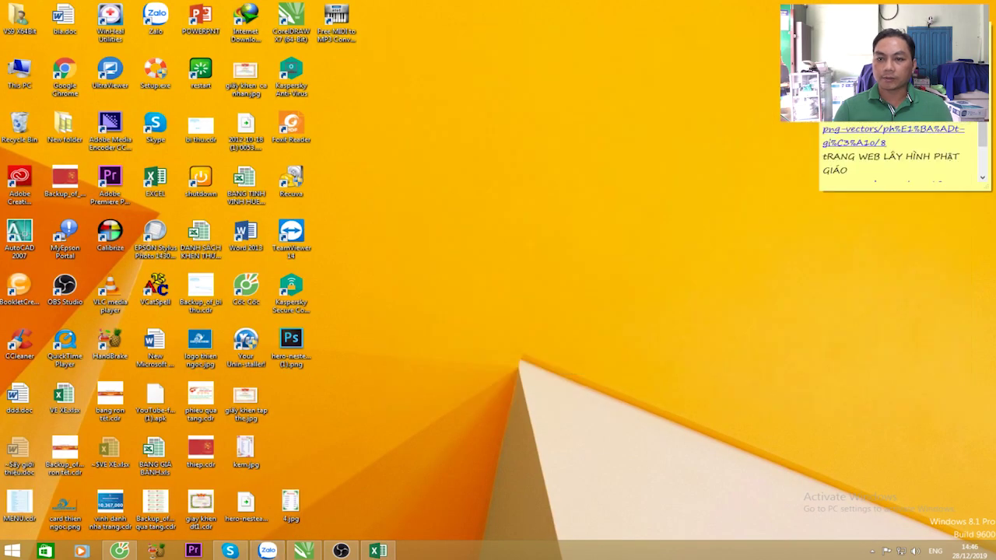